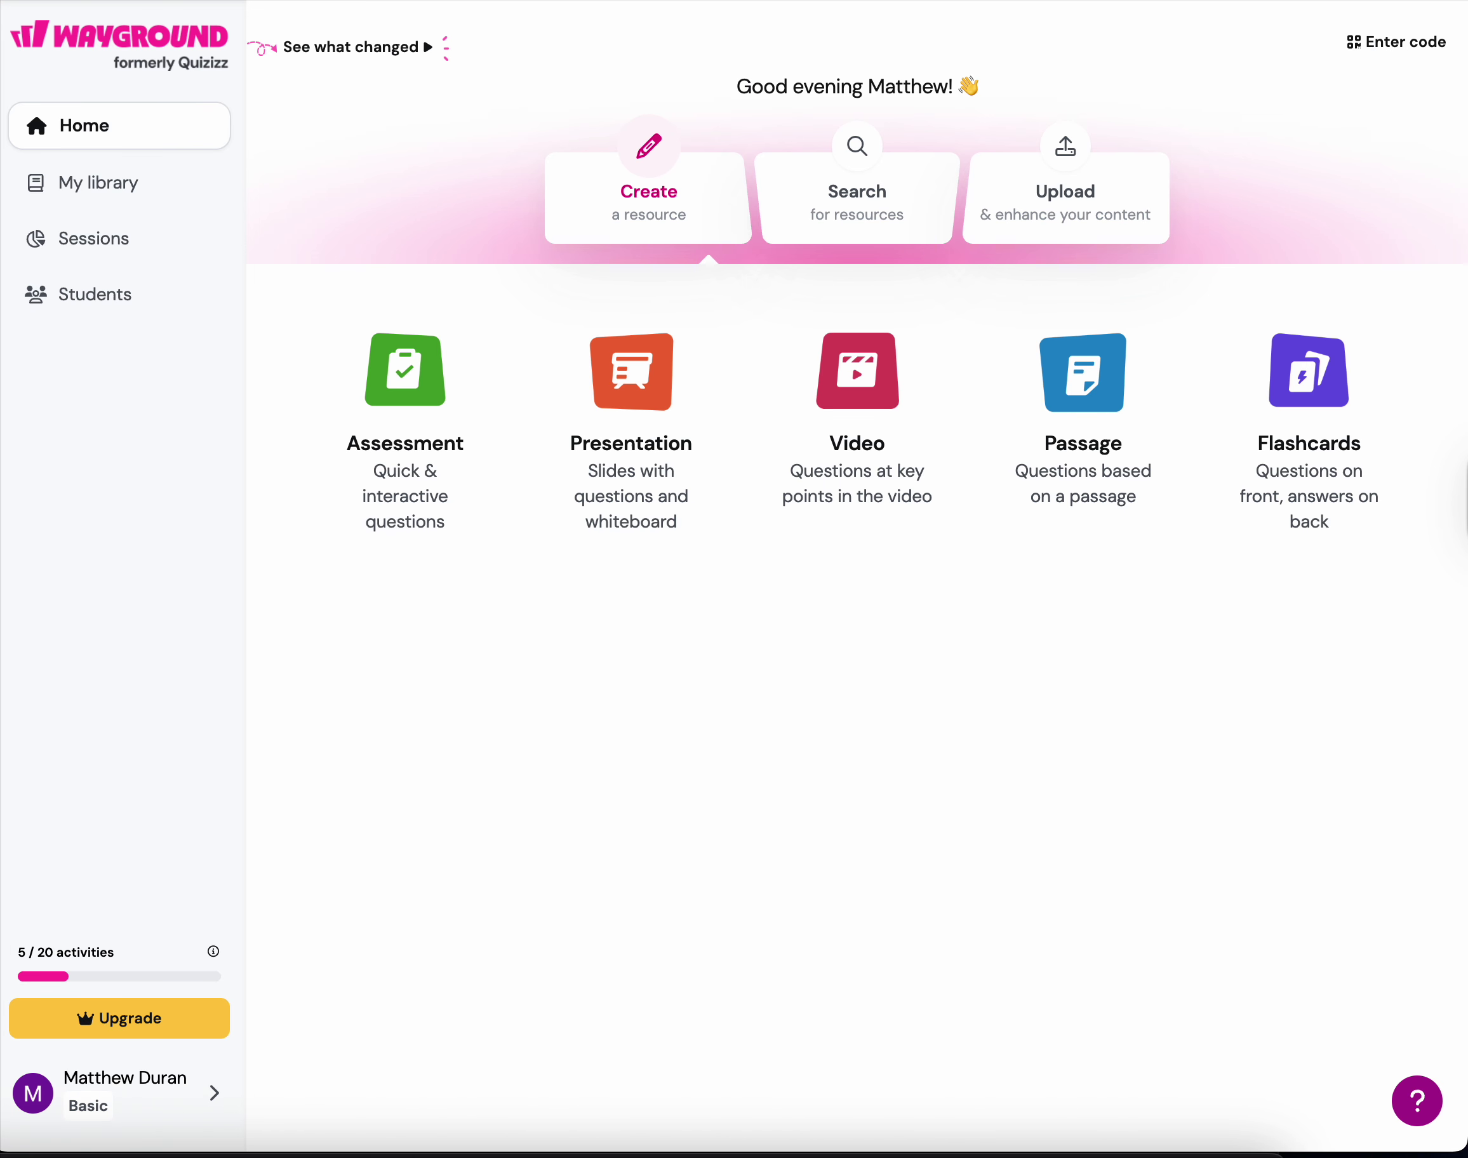
Step: Create a new assessment from scratch, starting with a Multiple Choice question
click(443, 516)
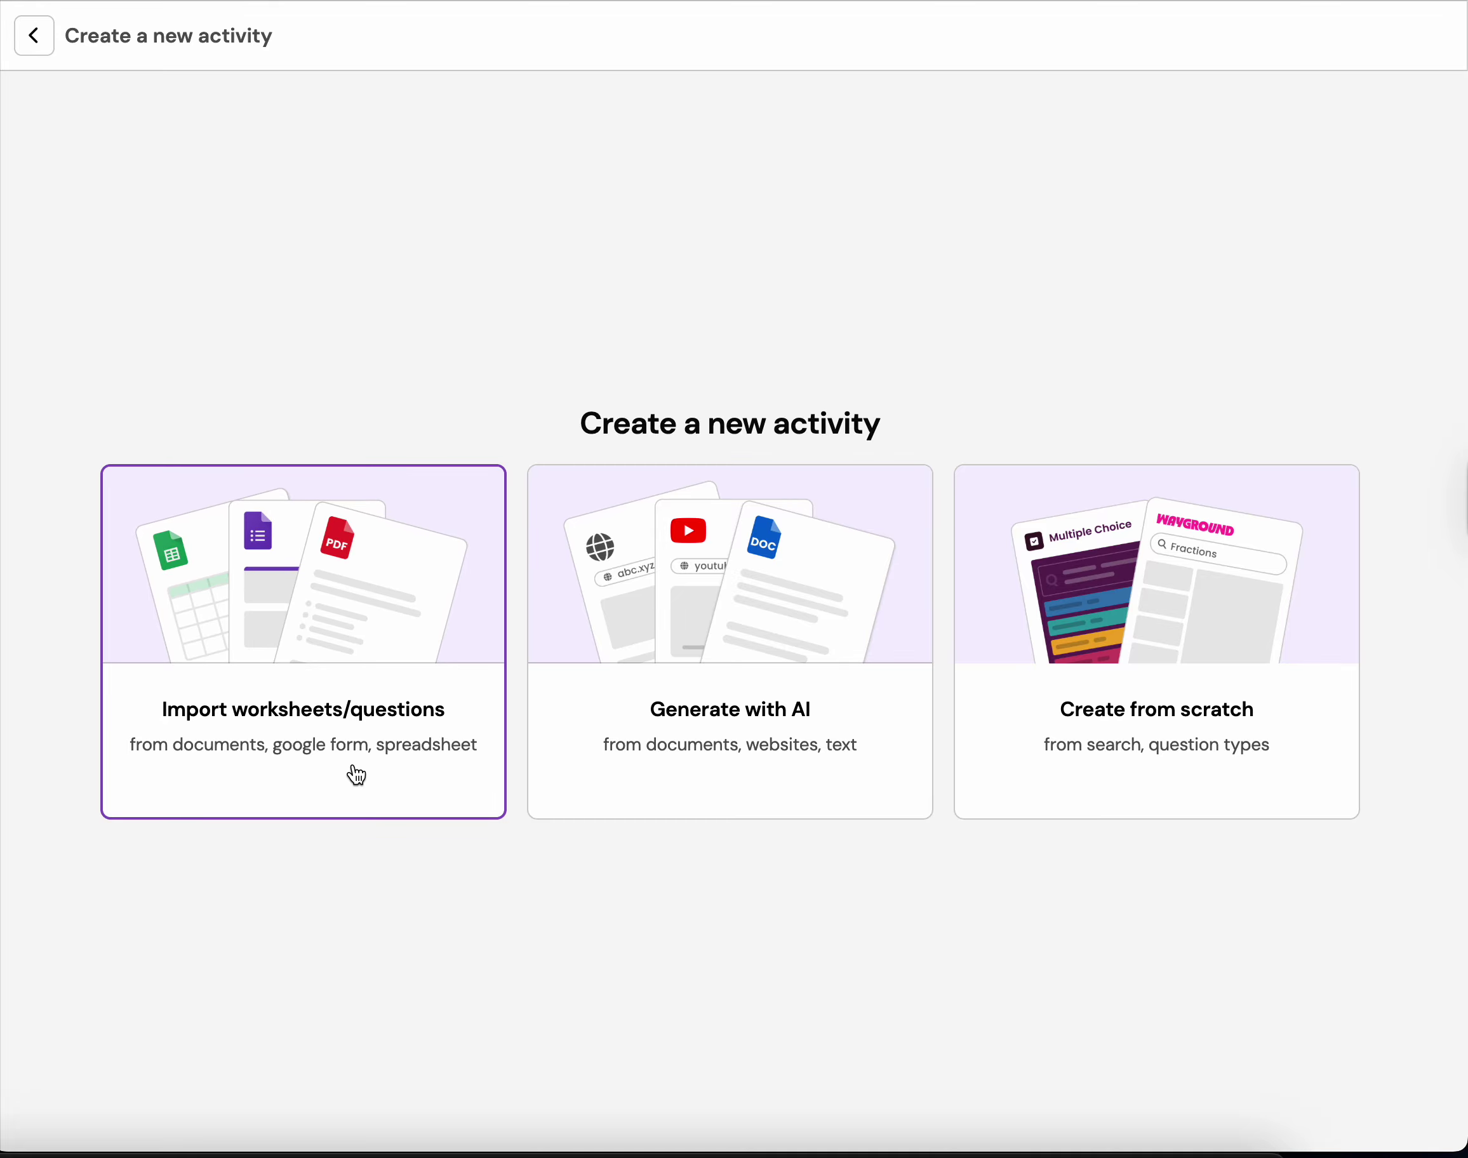
click(1096, 775)
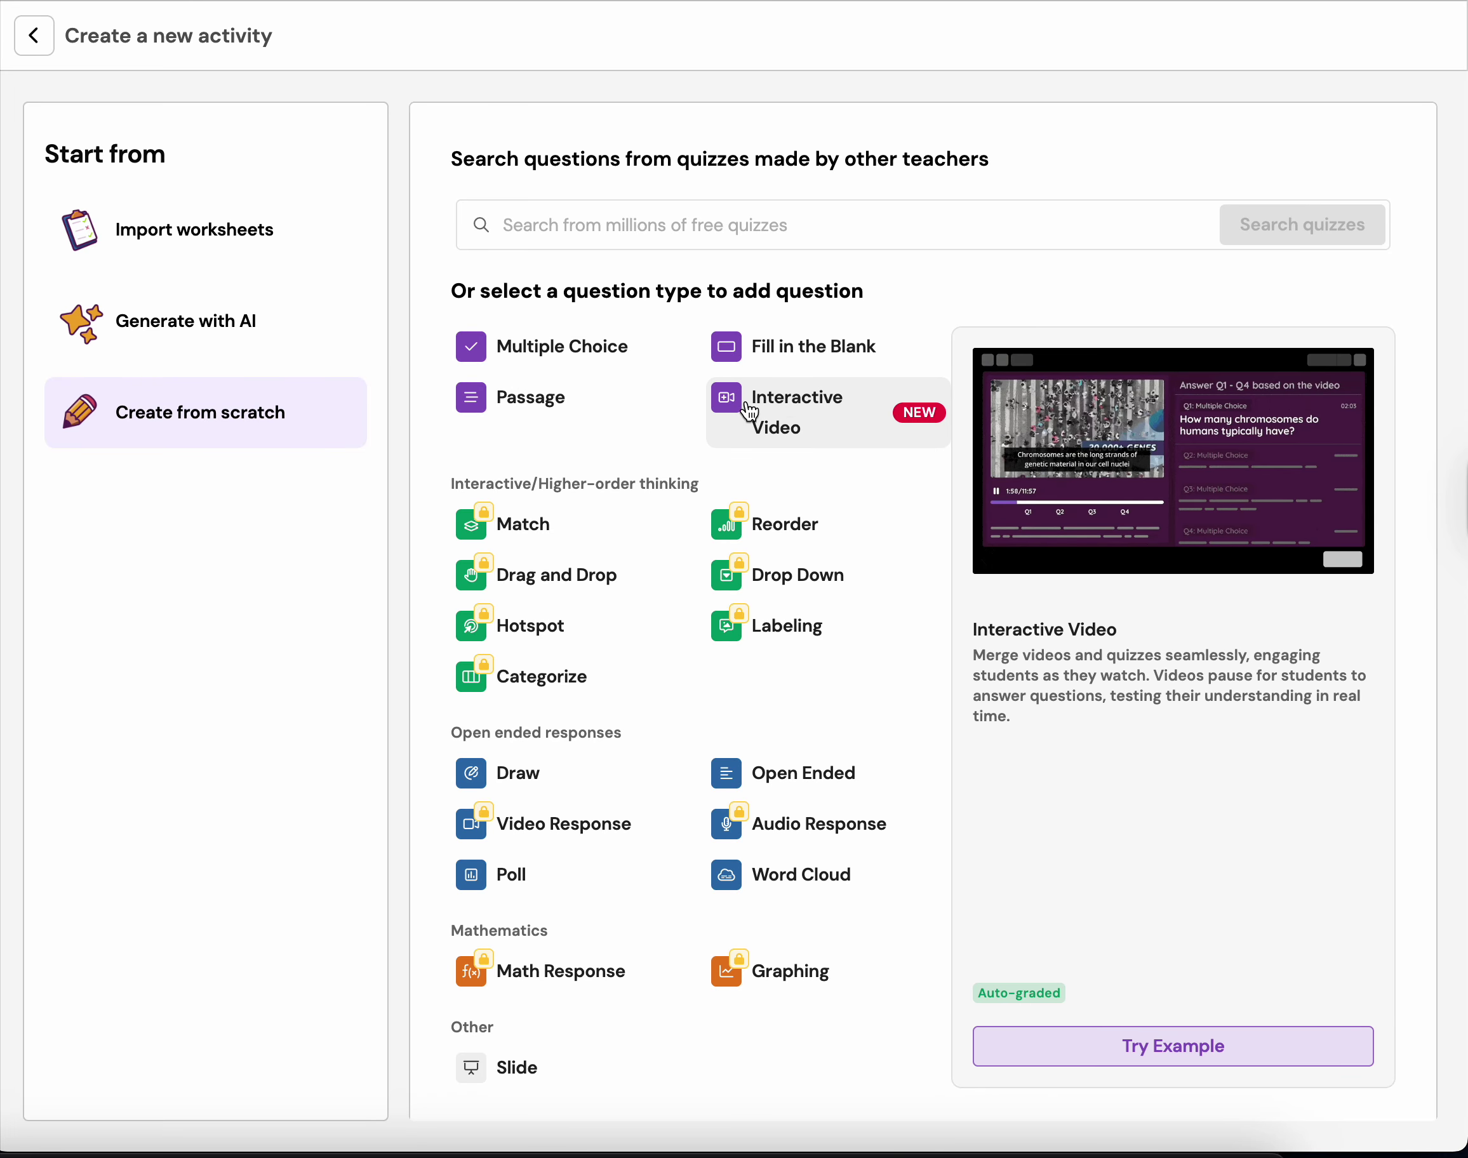
click(604, 353)
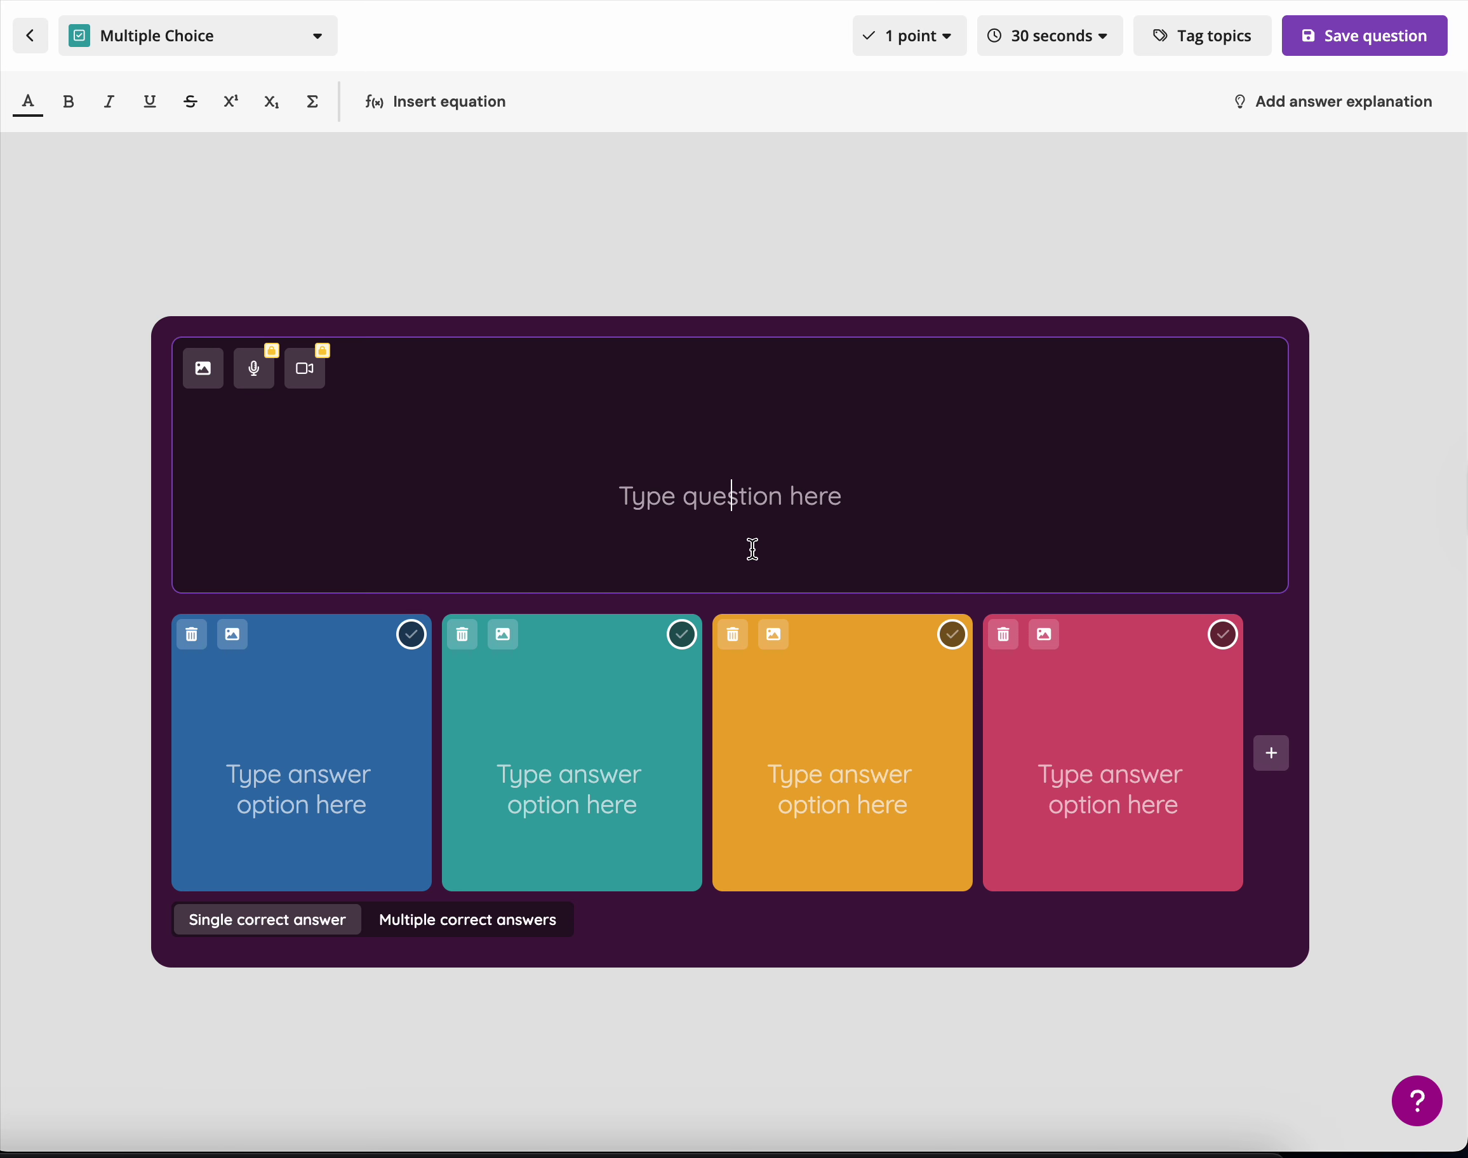
Step: Enter "who was president of the US first?" as the question text
click(766, 526)
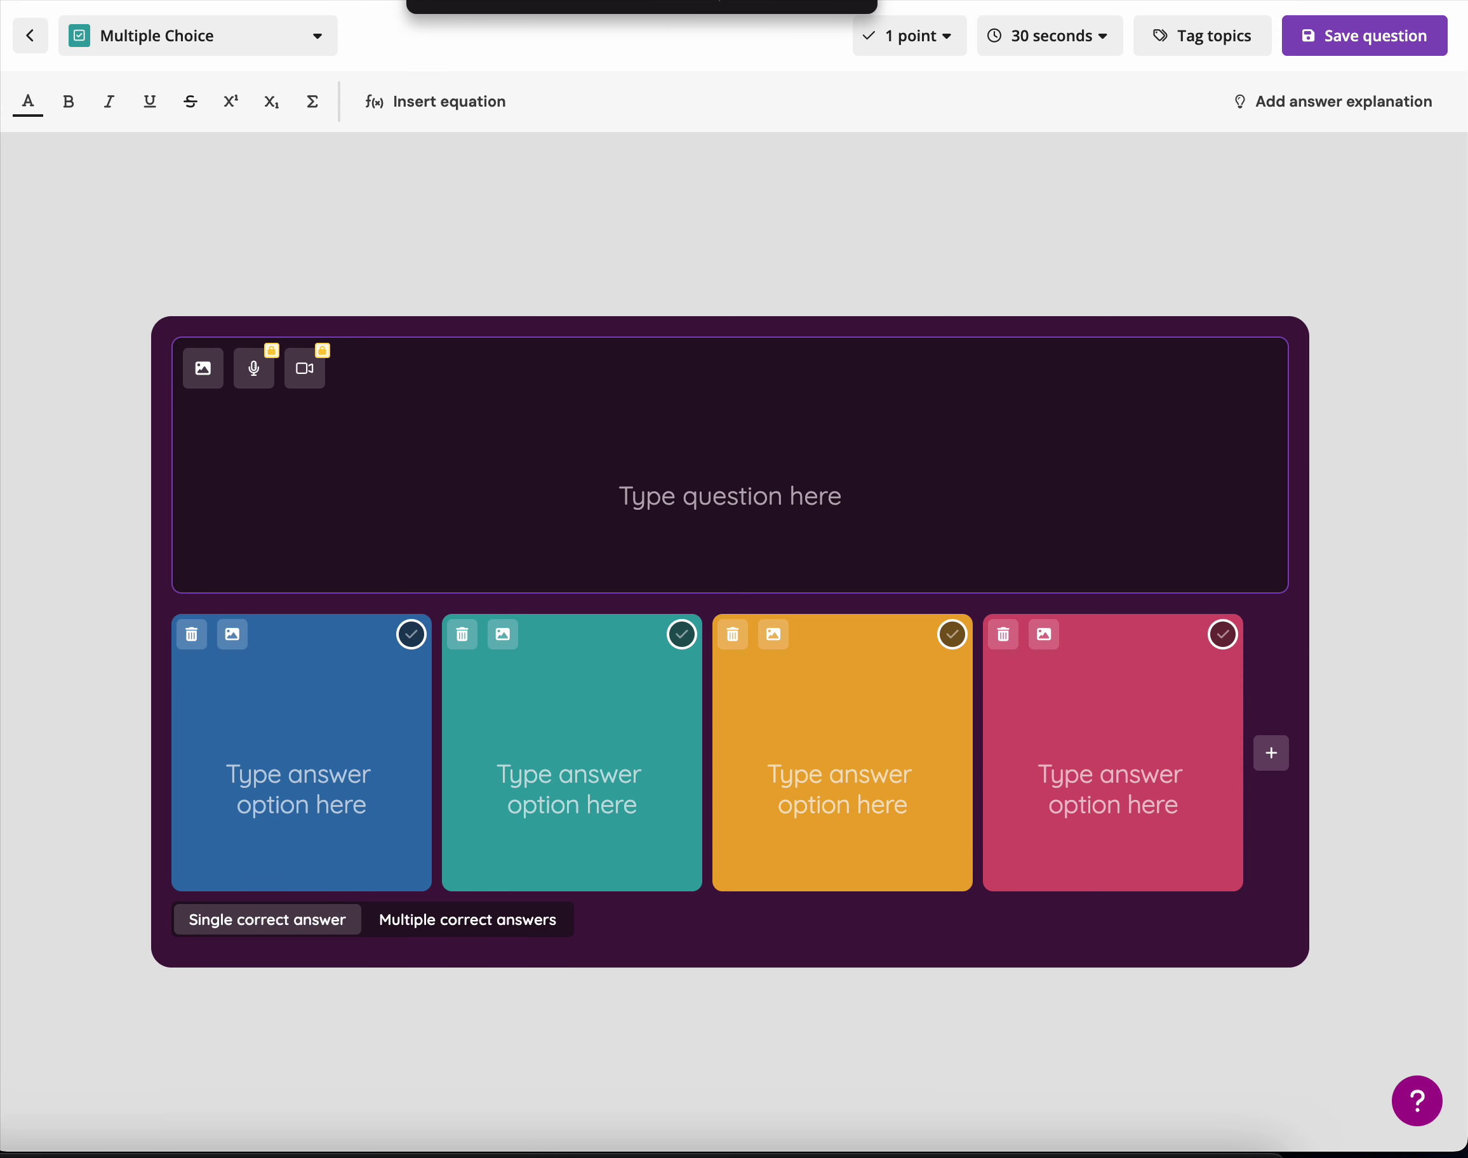
text(who wa)
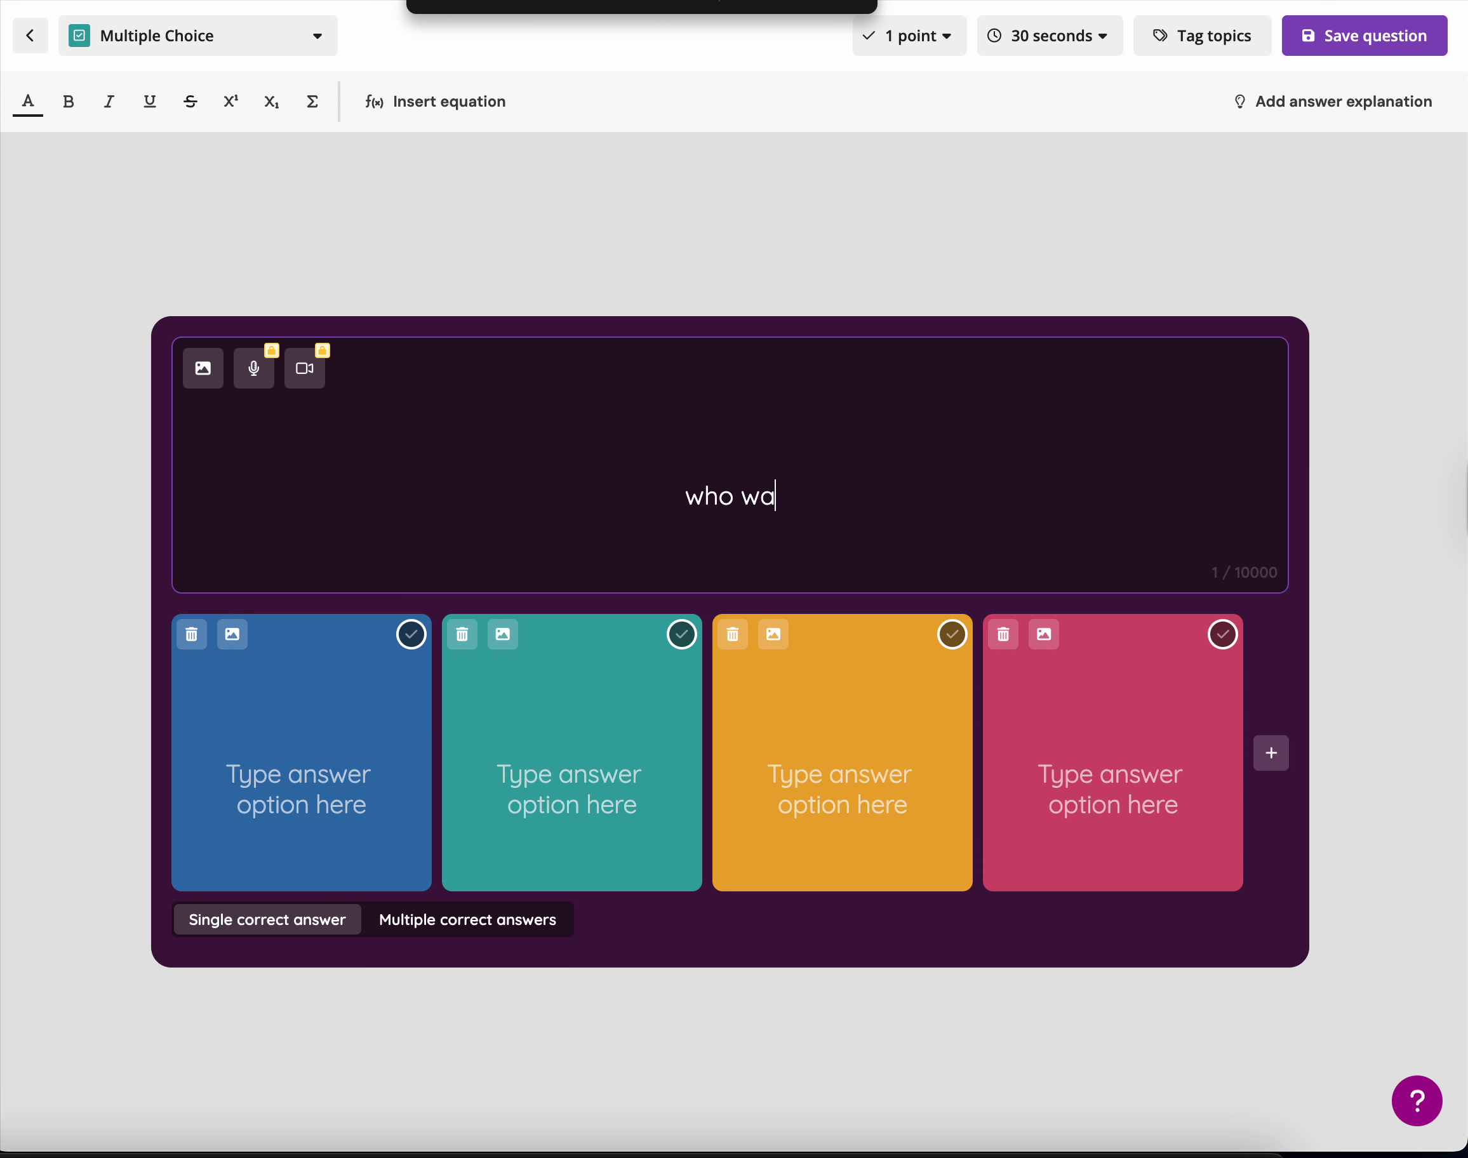
text(s president of t)
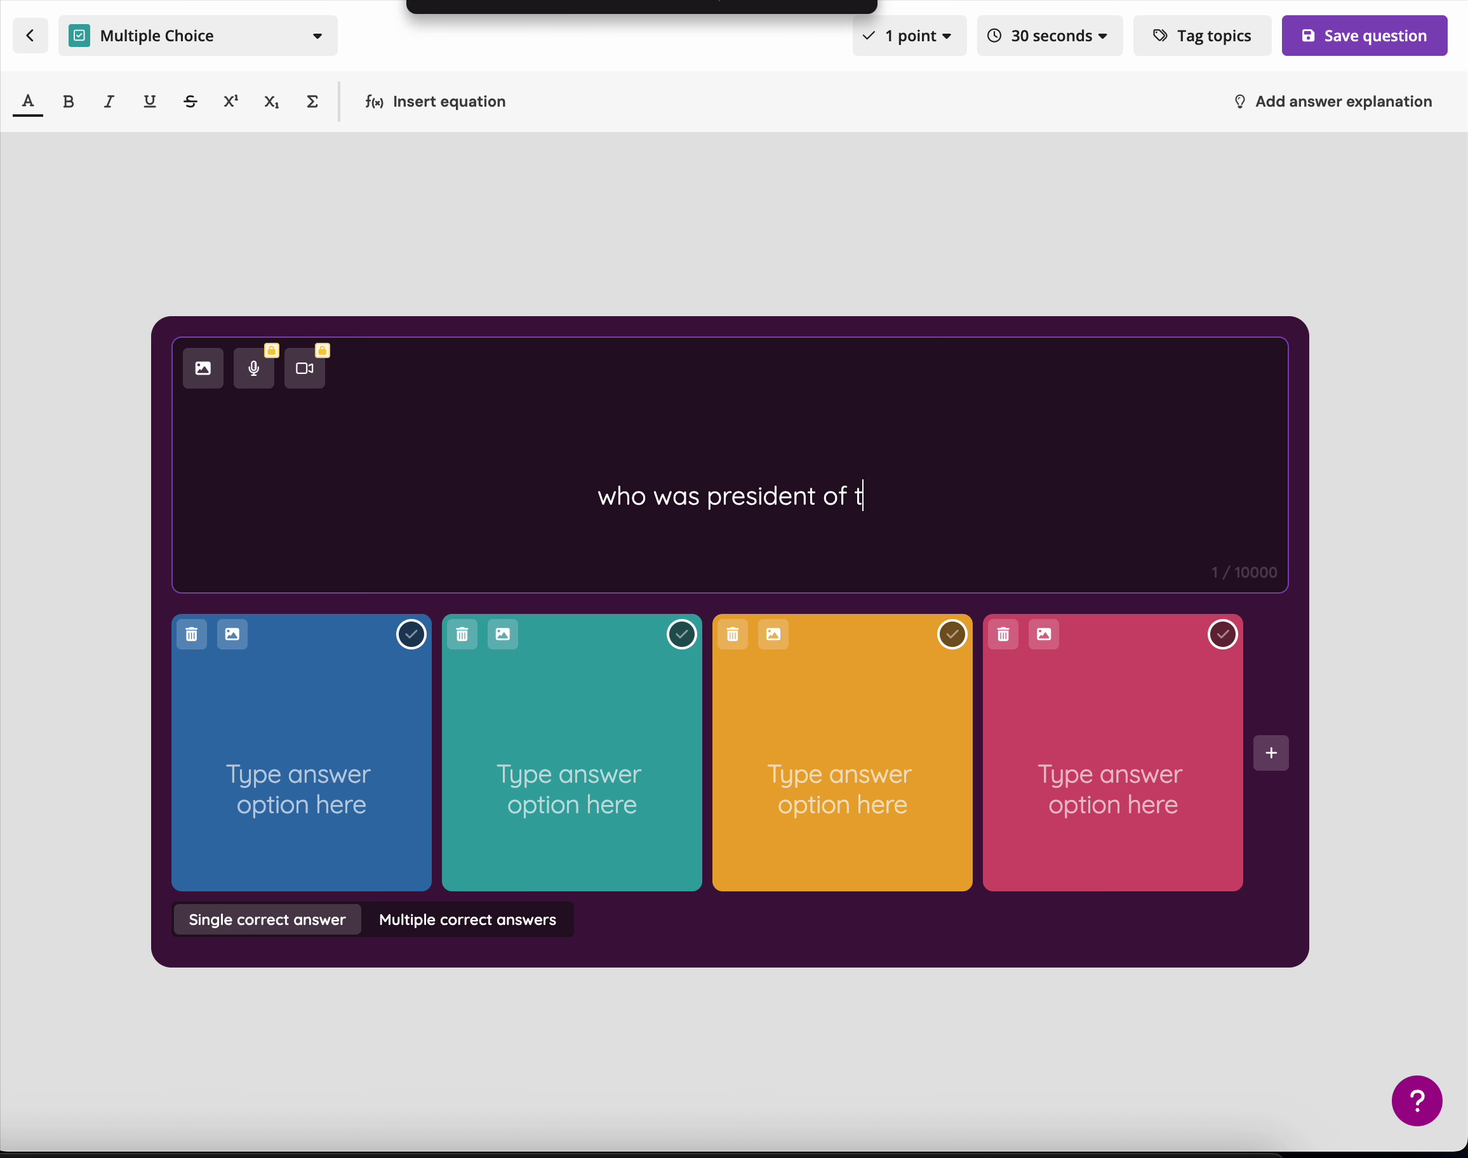
text(he US first?)
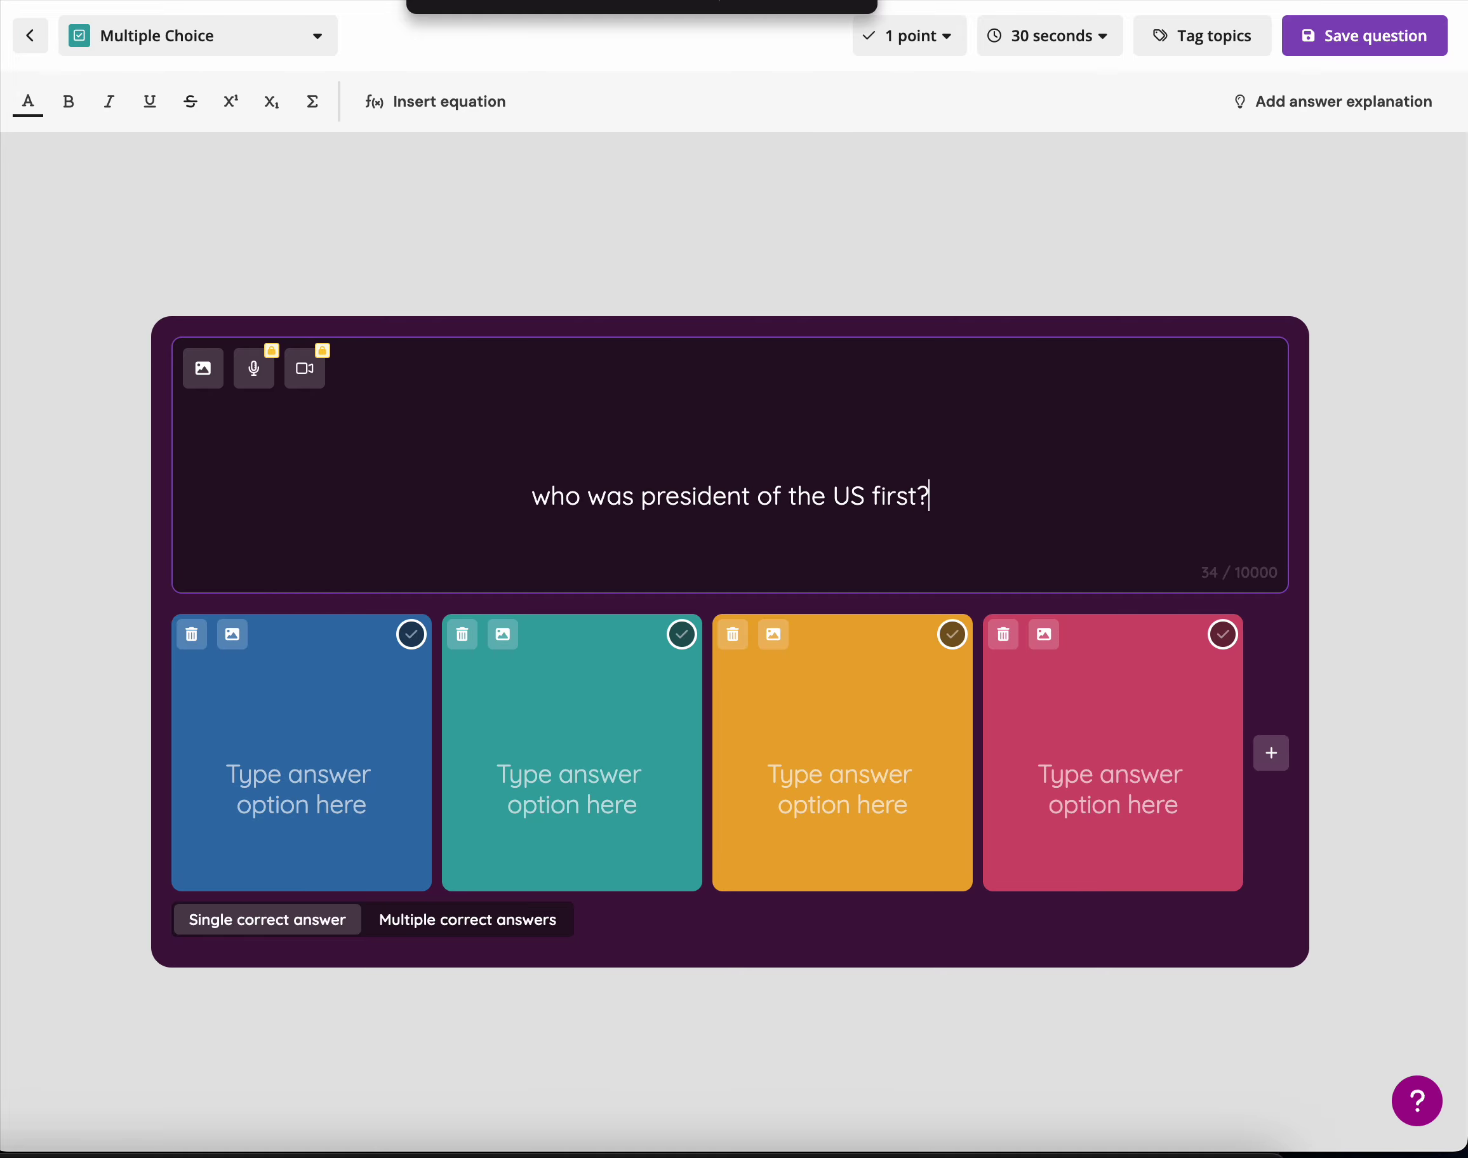
Step: Fill in the answer options Dole, Washington, Bill and BOB with Washington marked correct, and save the question
click(306, 776)
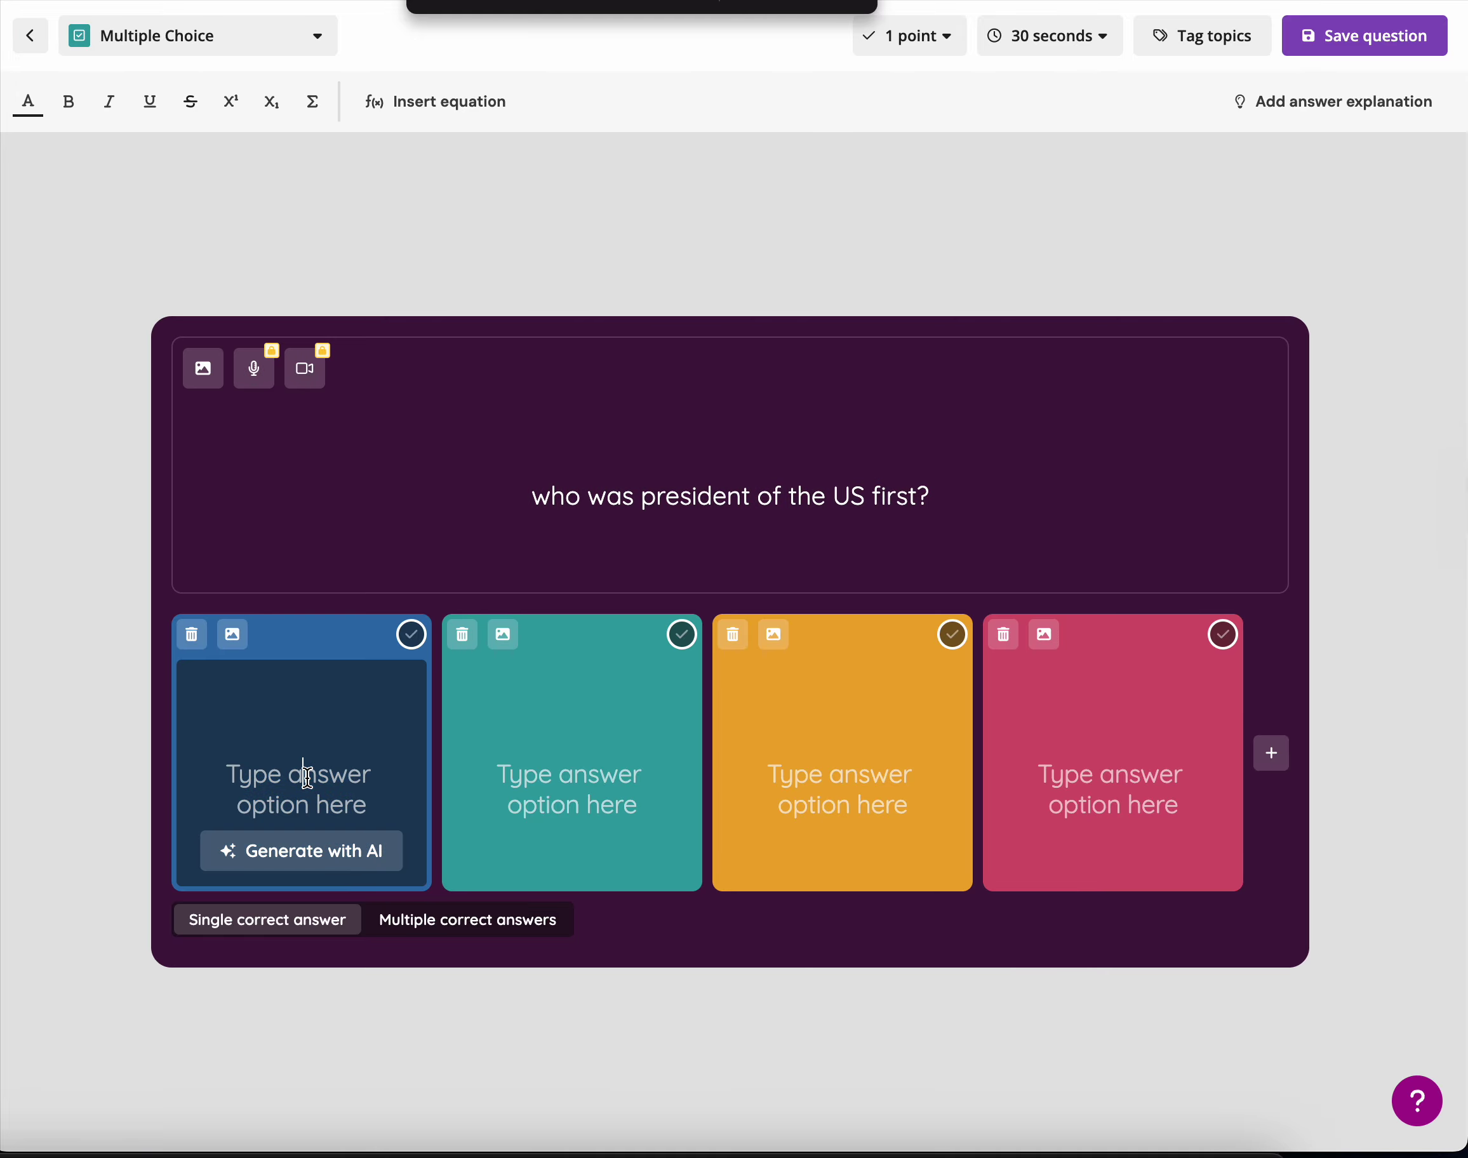
text(Dole)
click(554, 796)
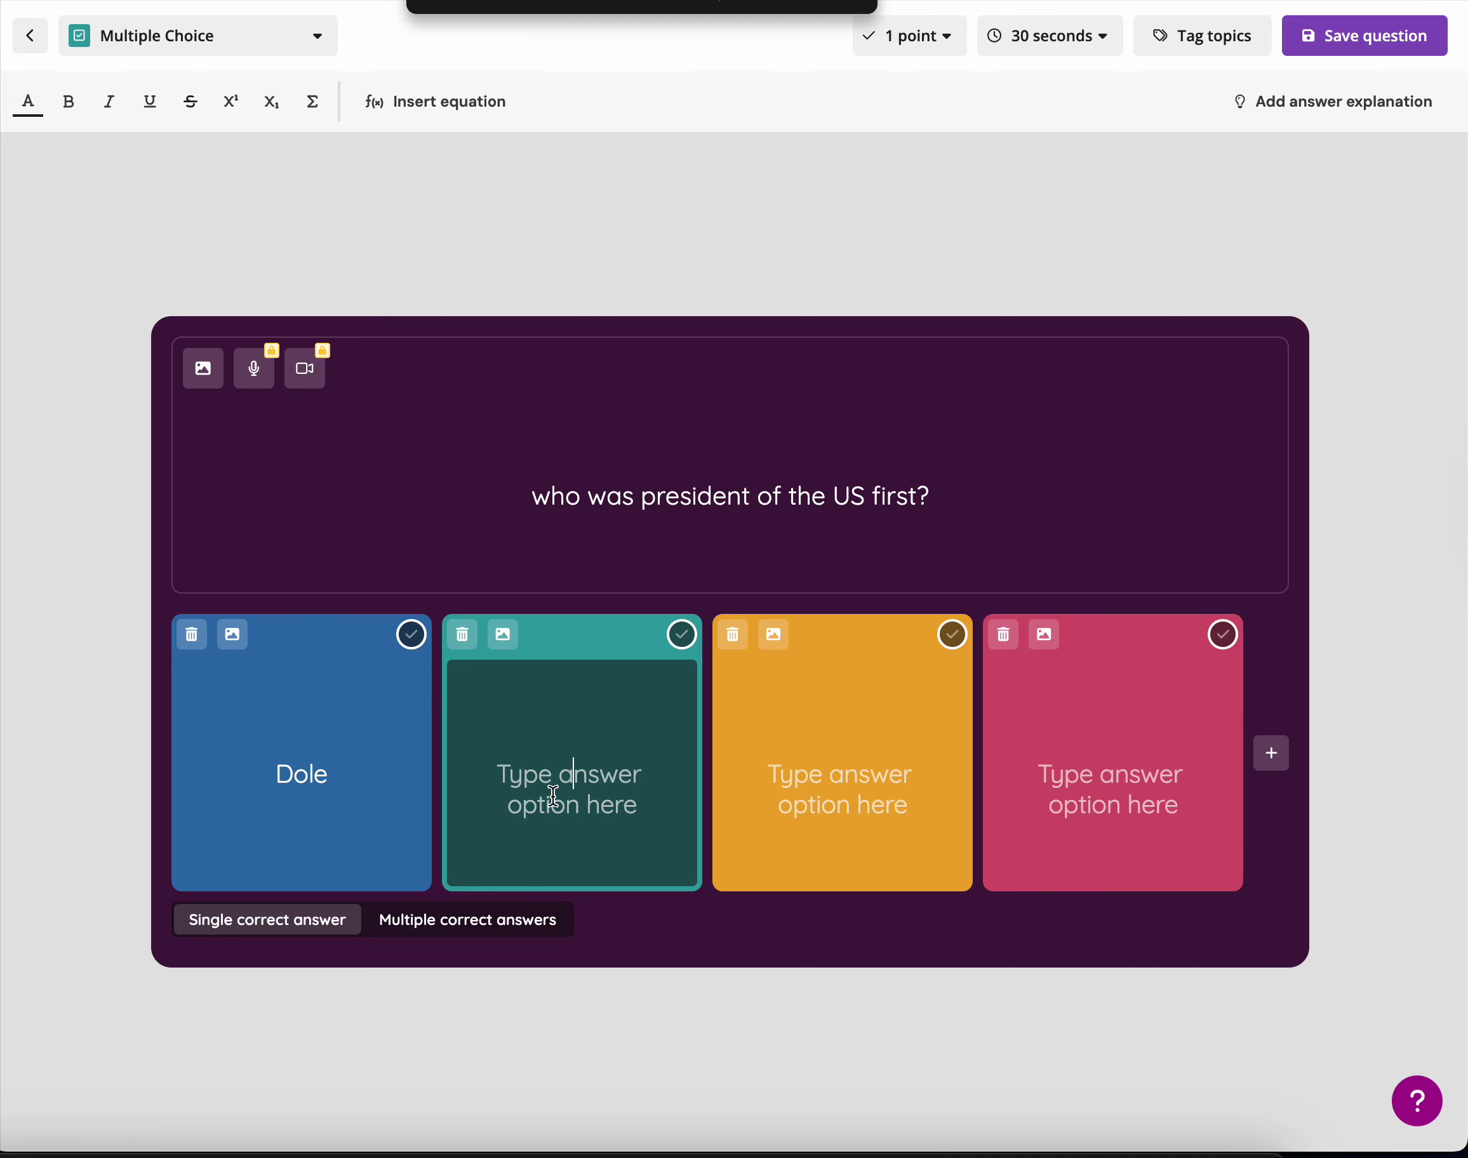
text(Wash)
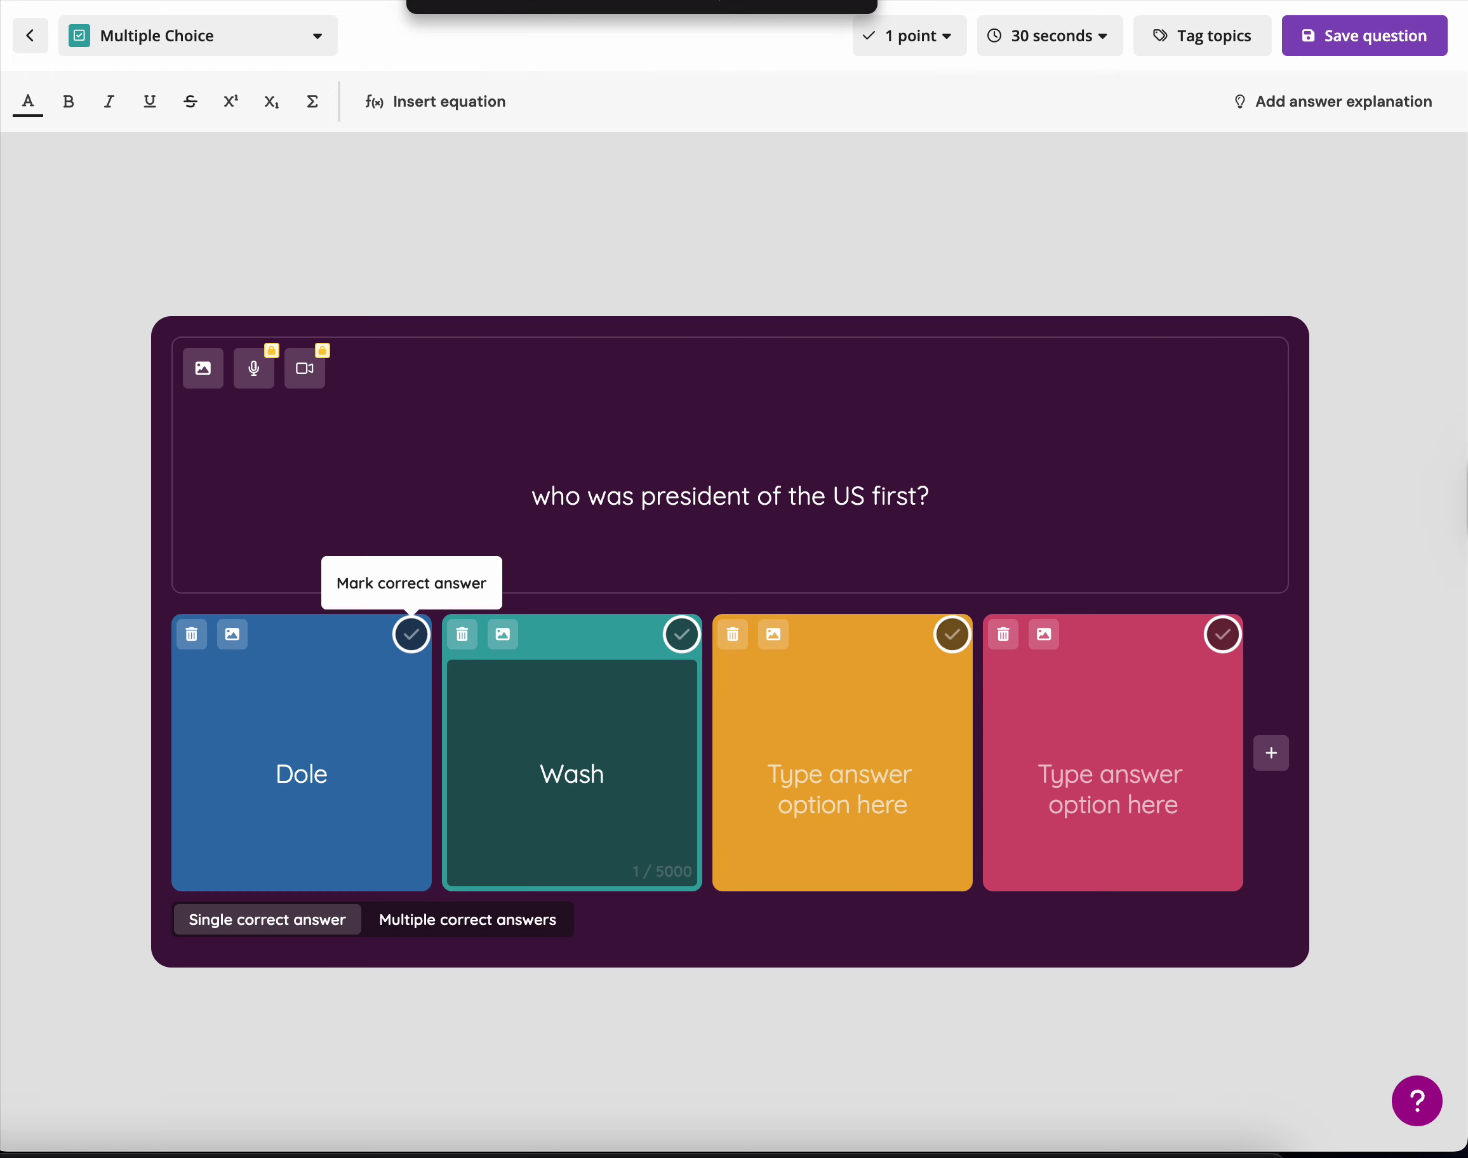
text(ington)
click(928, 782)
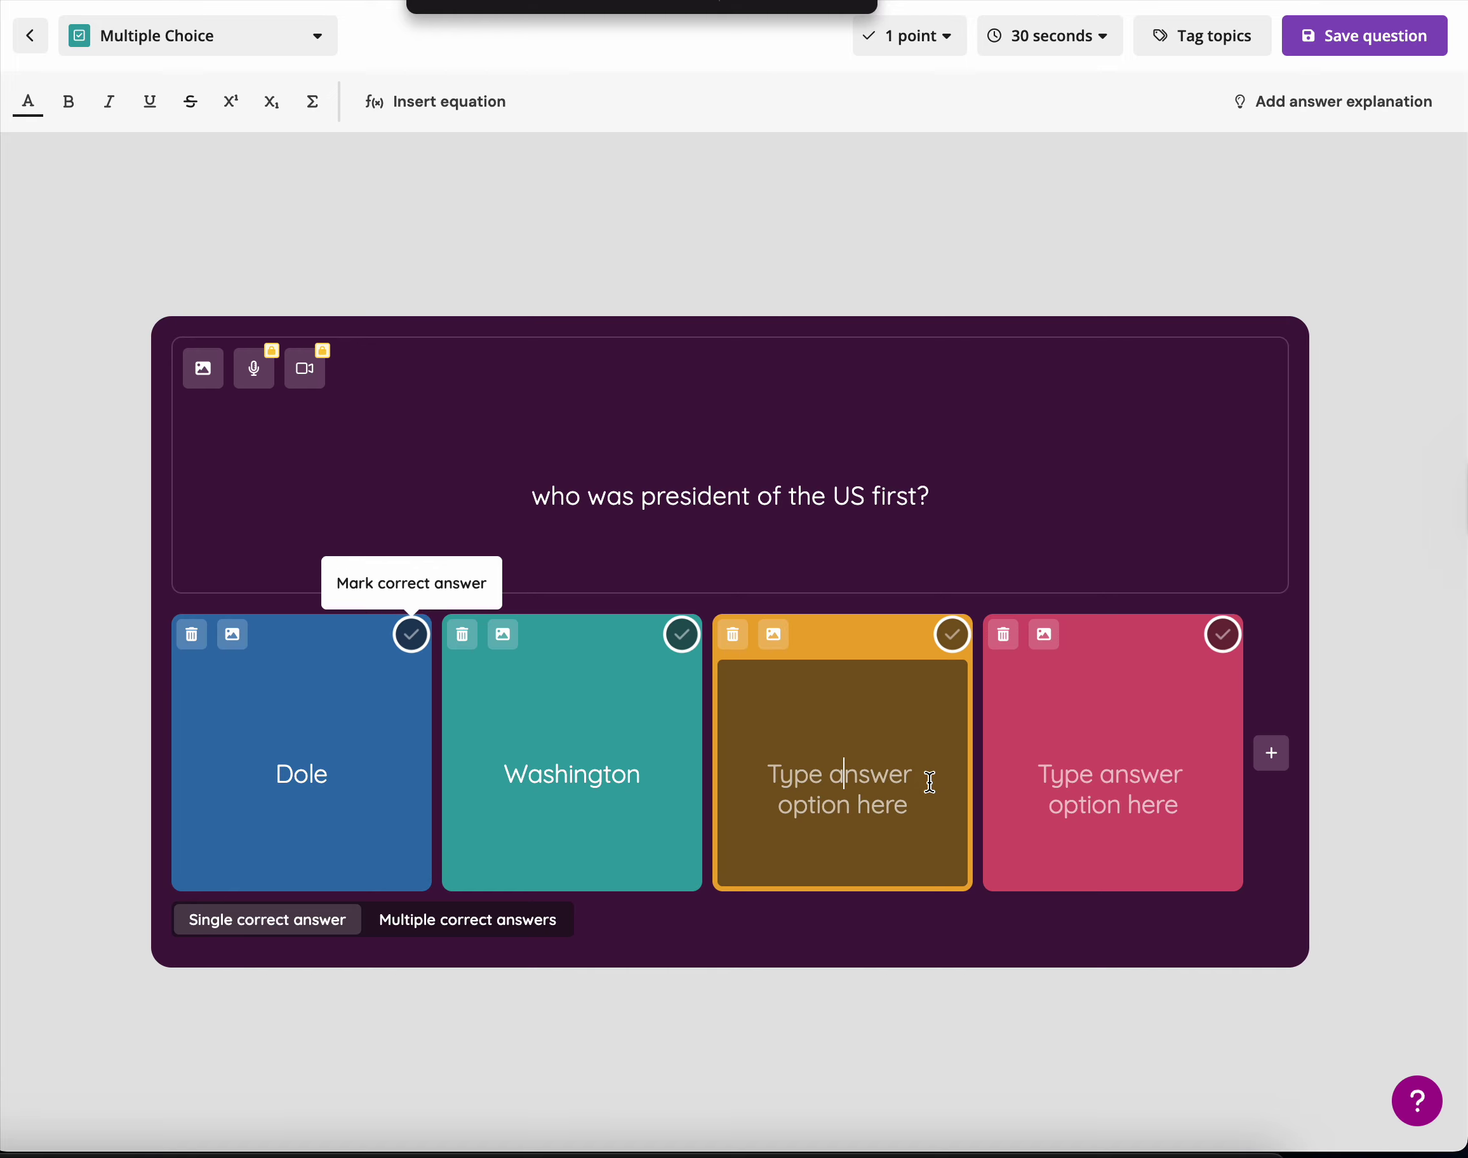
text(Bill)
click(1151, 763)
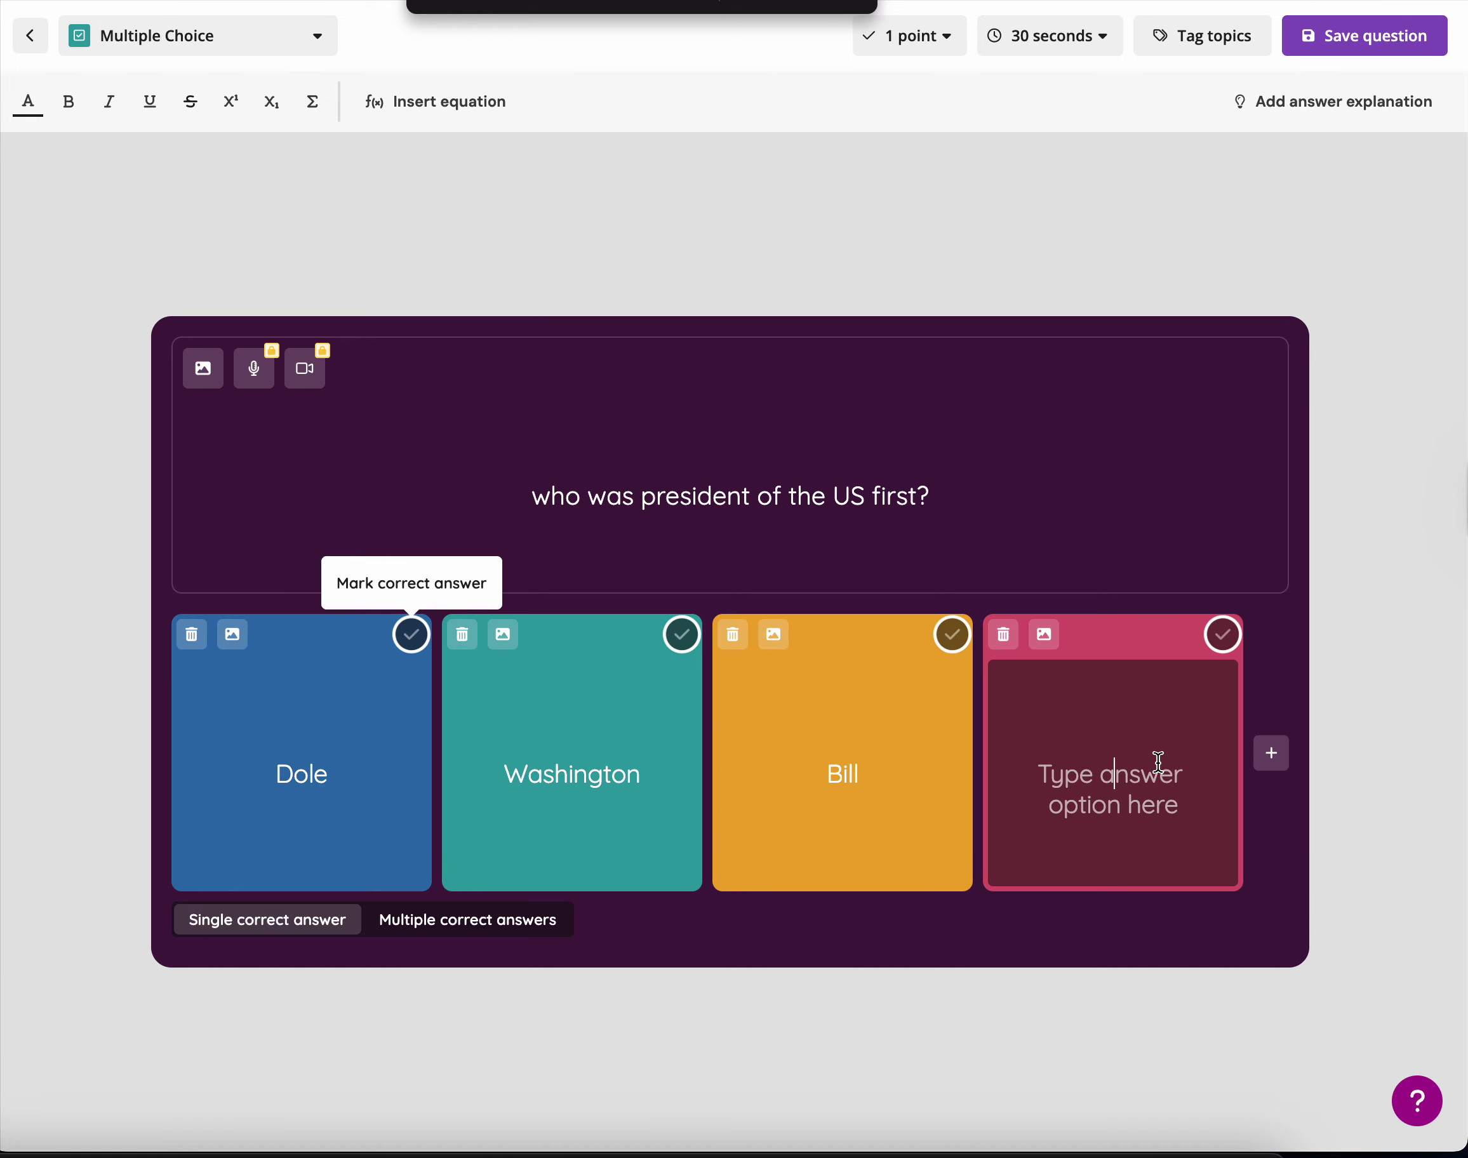
text(BOB)
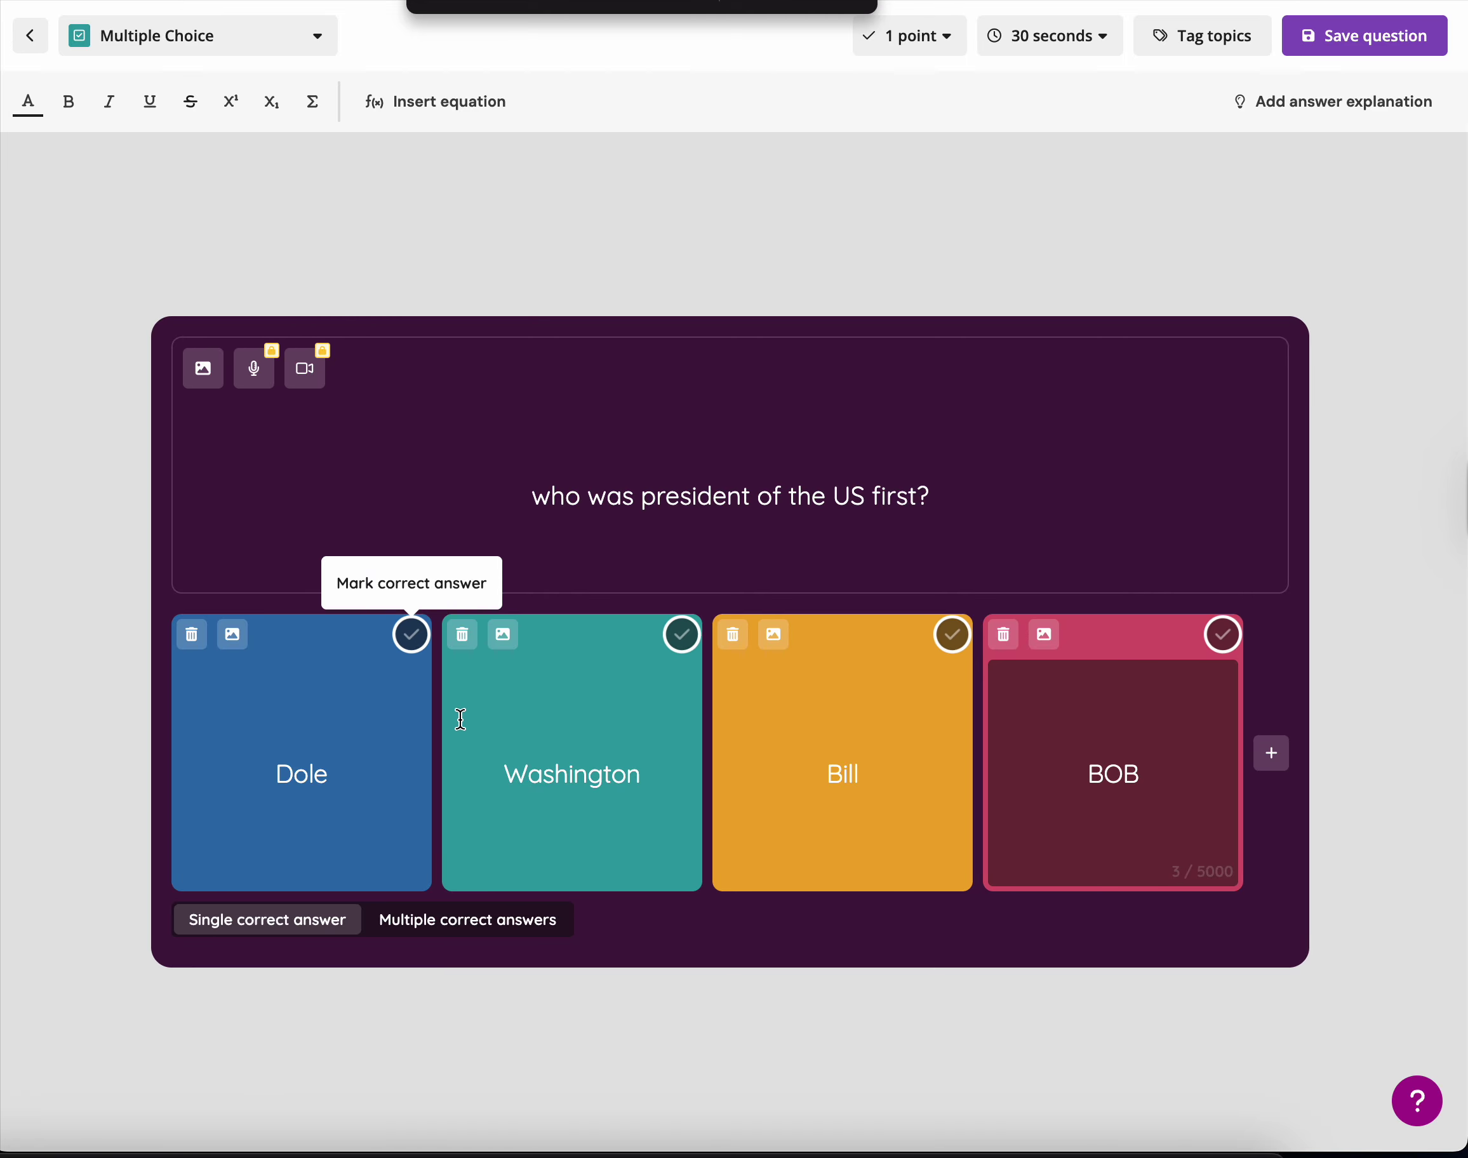
click(682, 635)
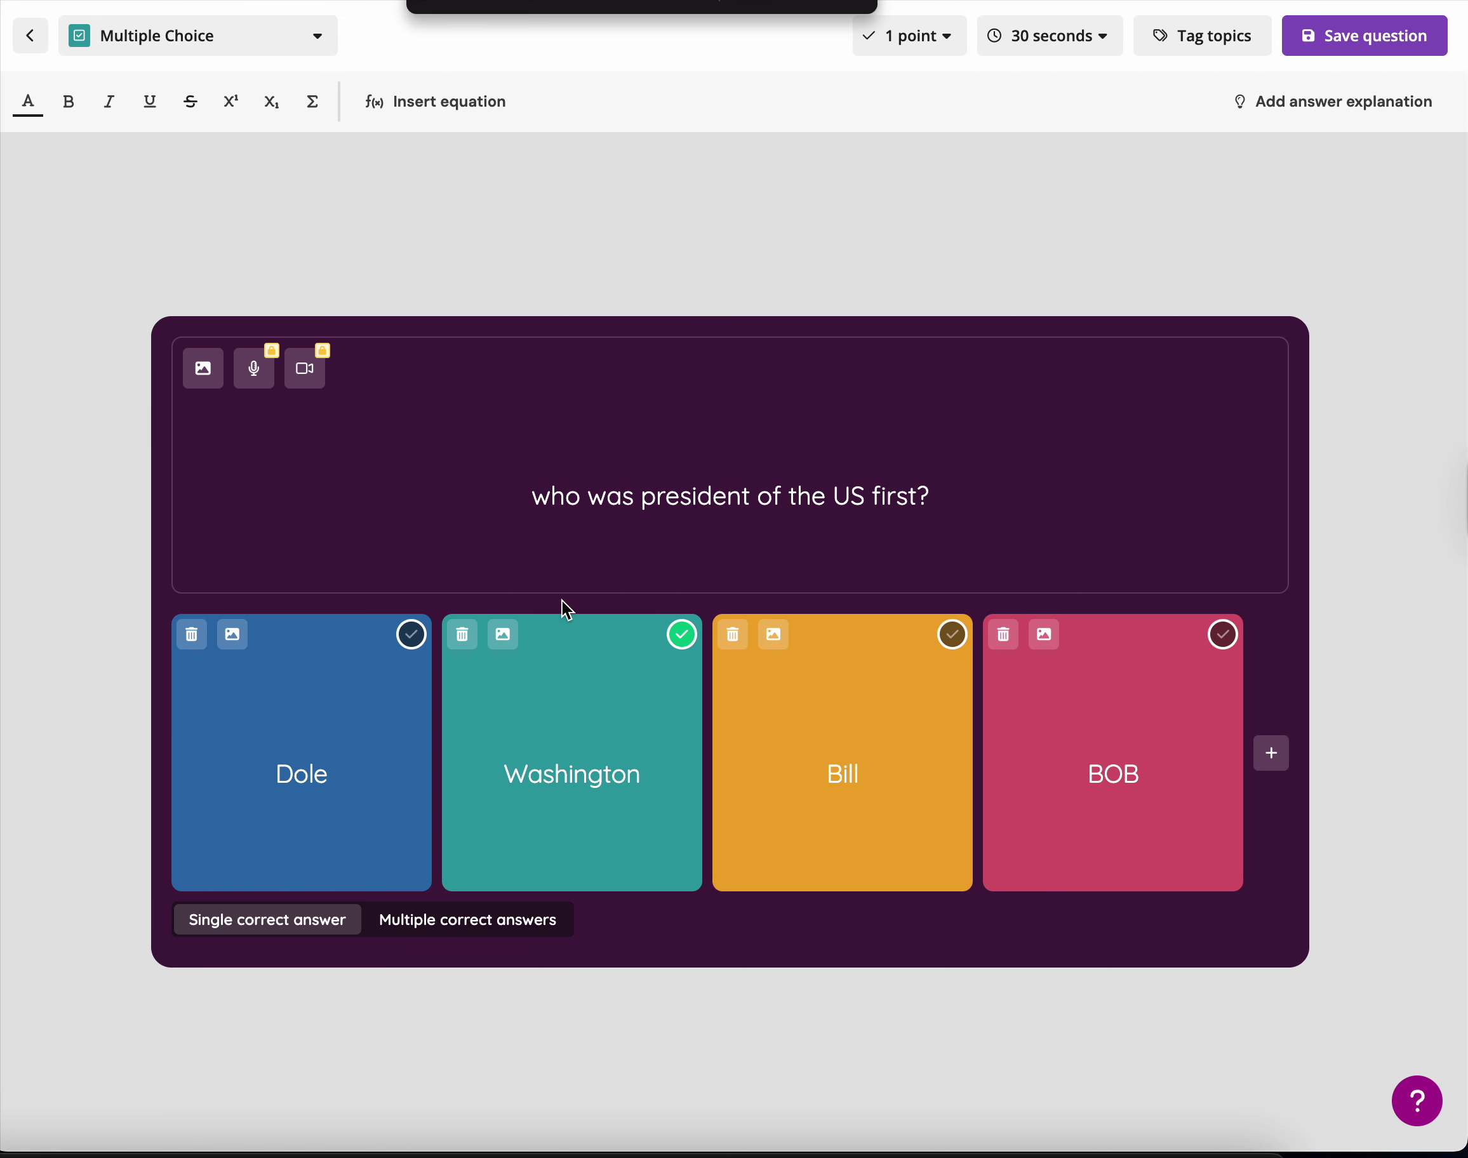
click(1402, 51)
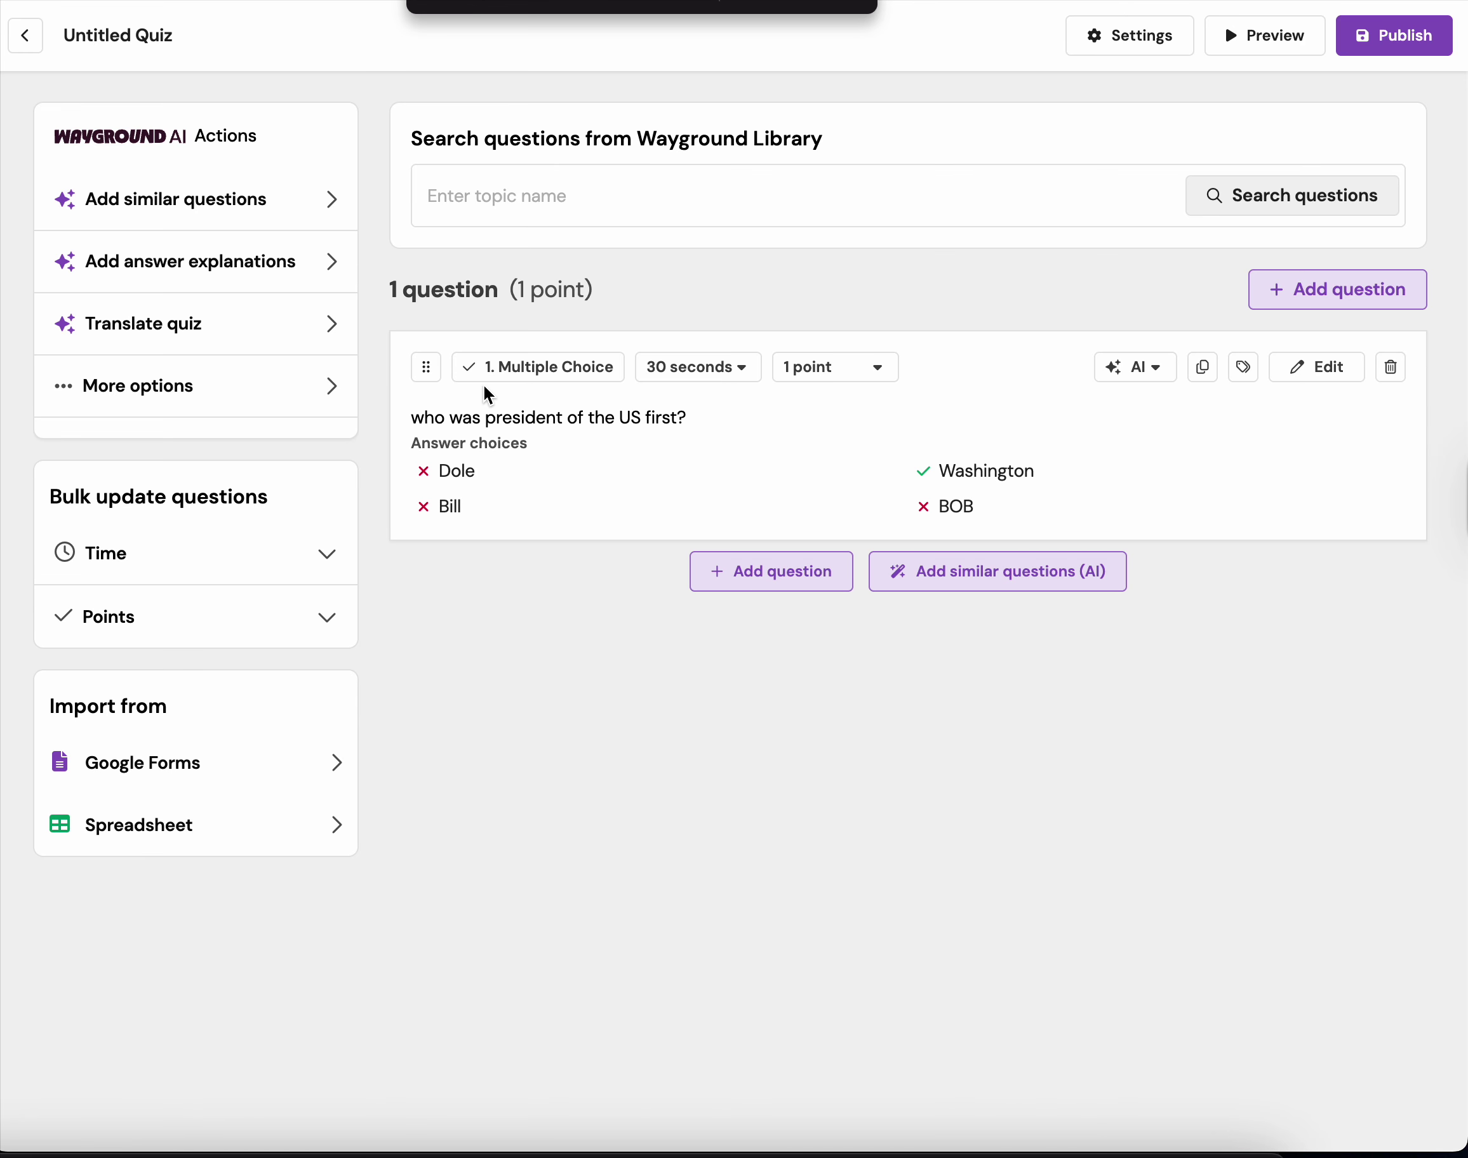
Step: Add a second Multiple Choice question with the text "What is my name"
click(1363, 310)
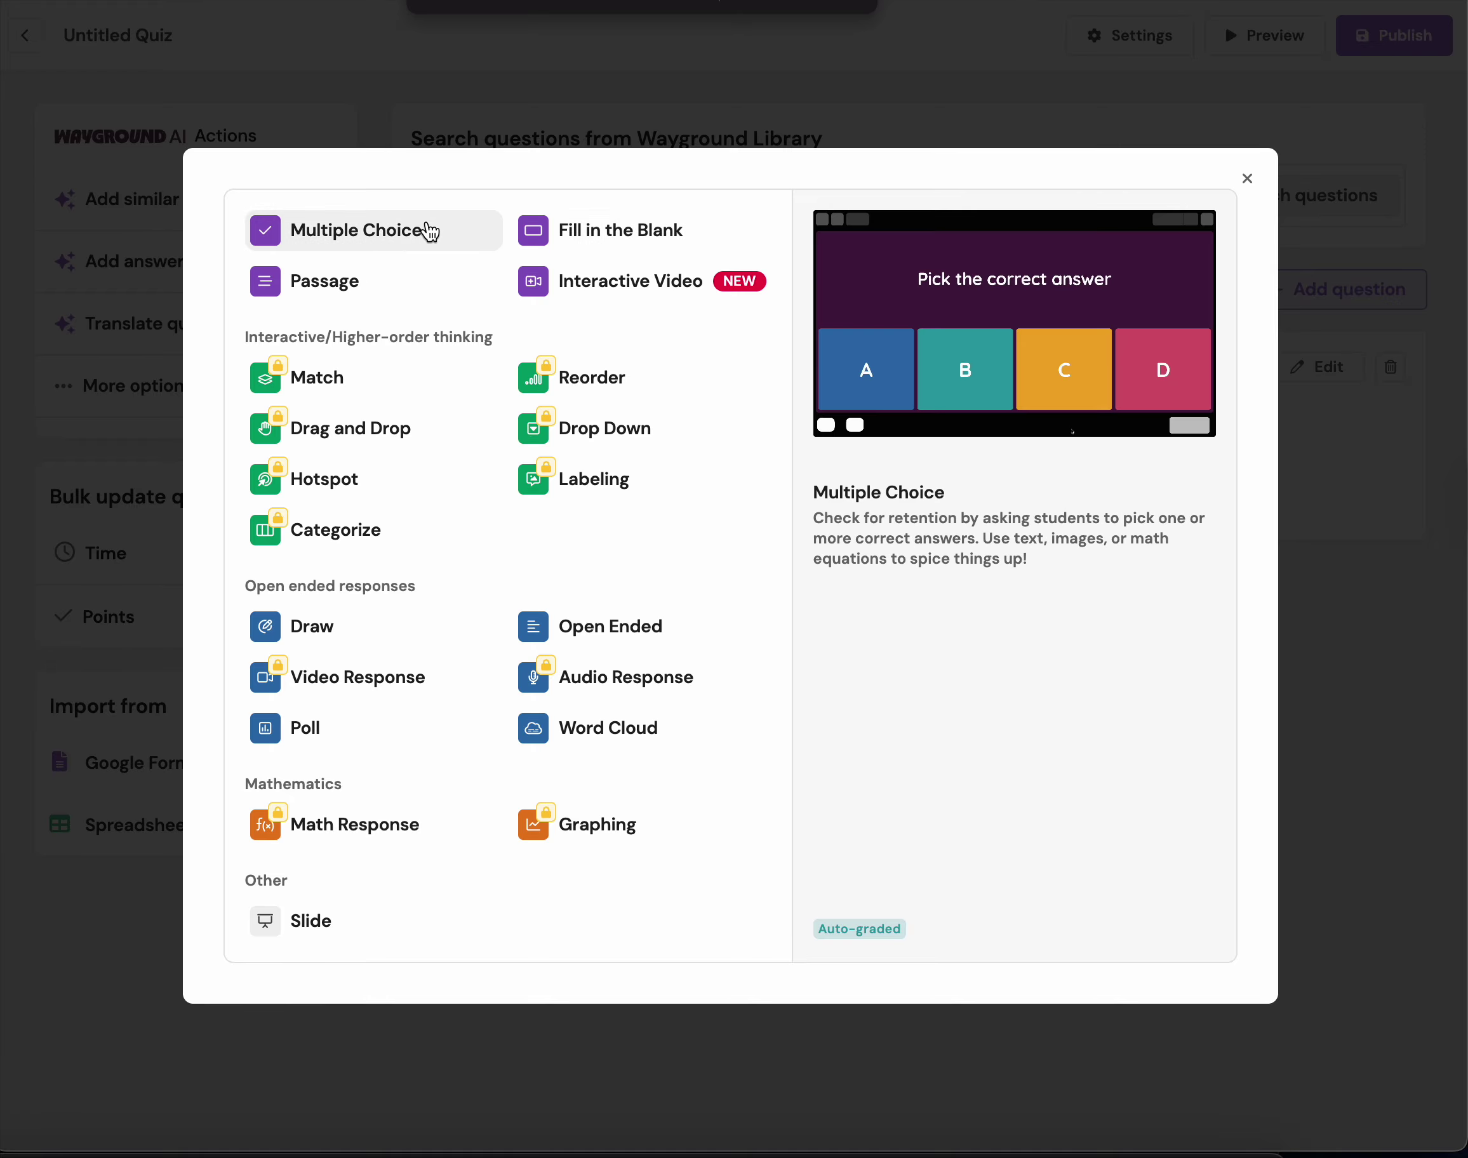
click(427, 253)
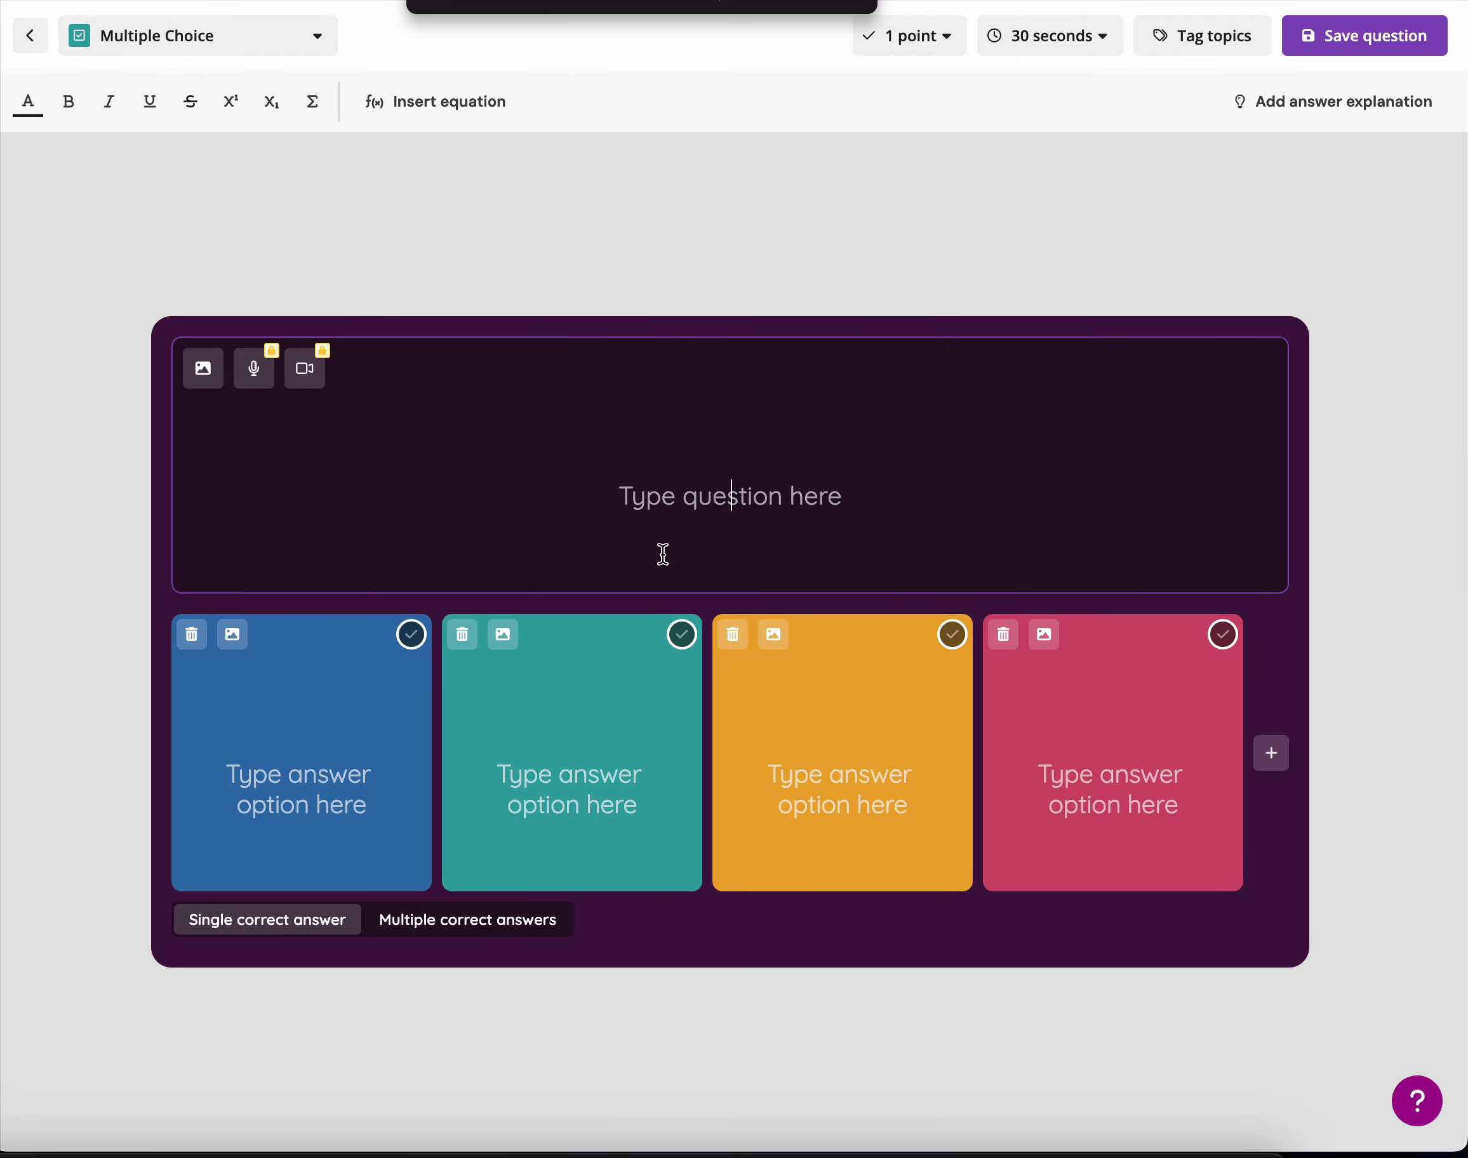
text(What is my ma)
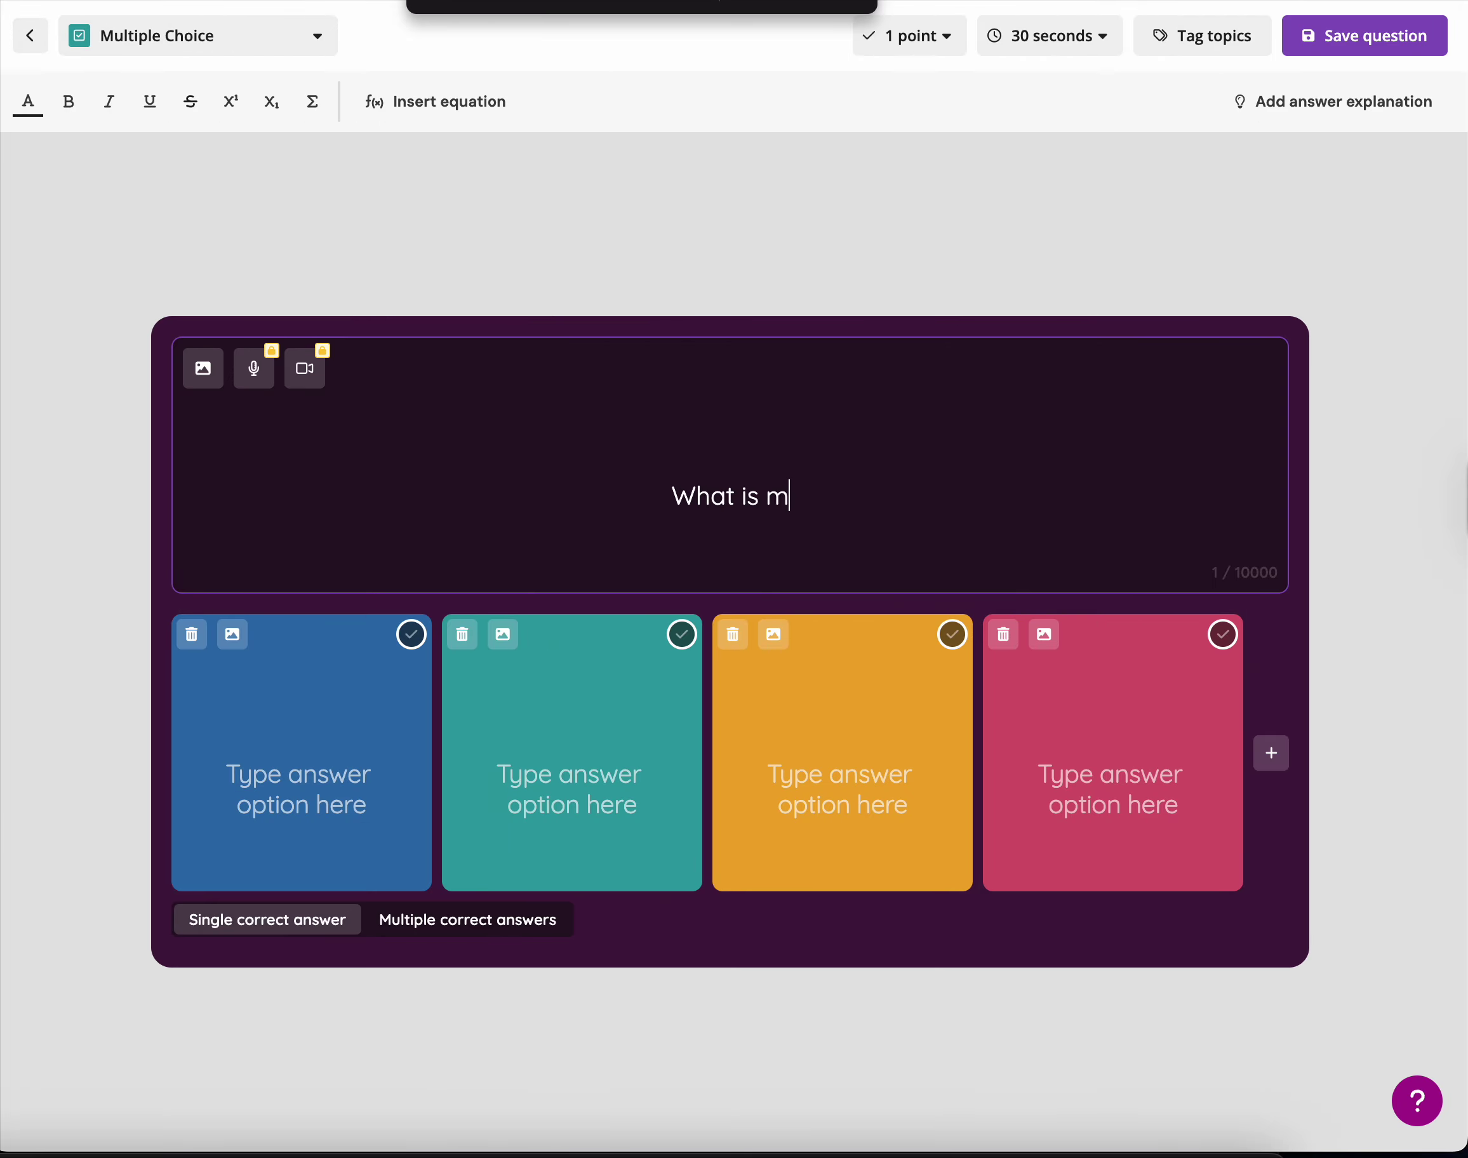
key(BackSpace)
key(BackSpace)
text(name)
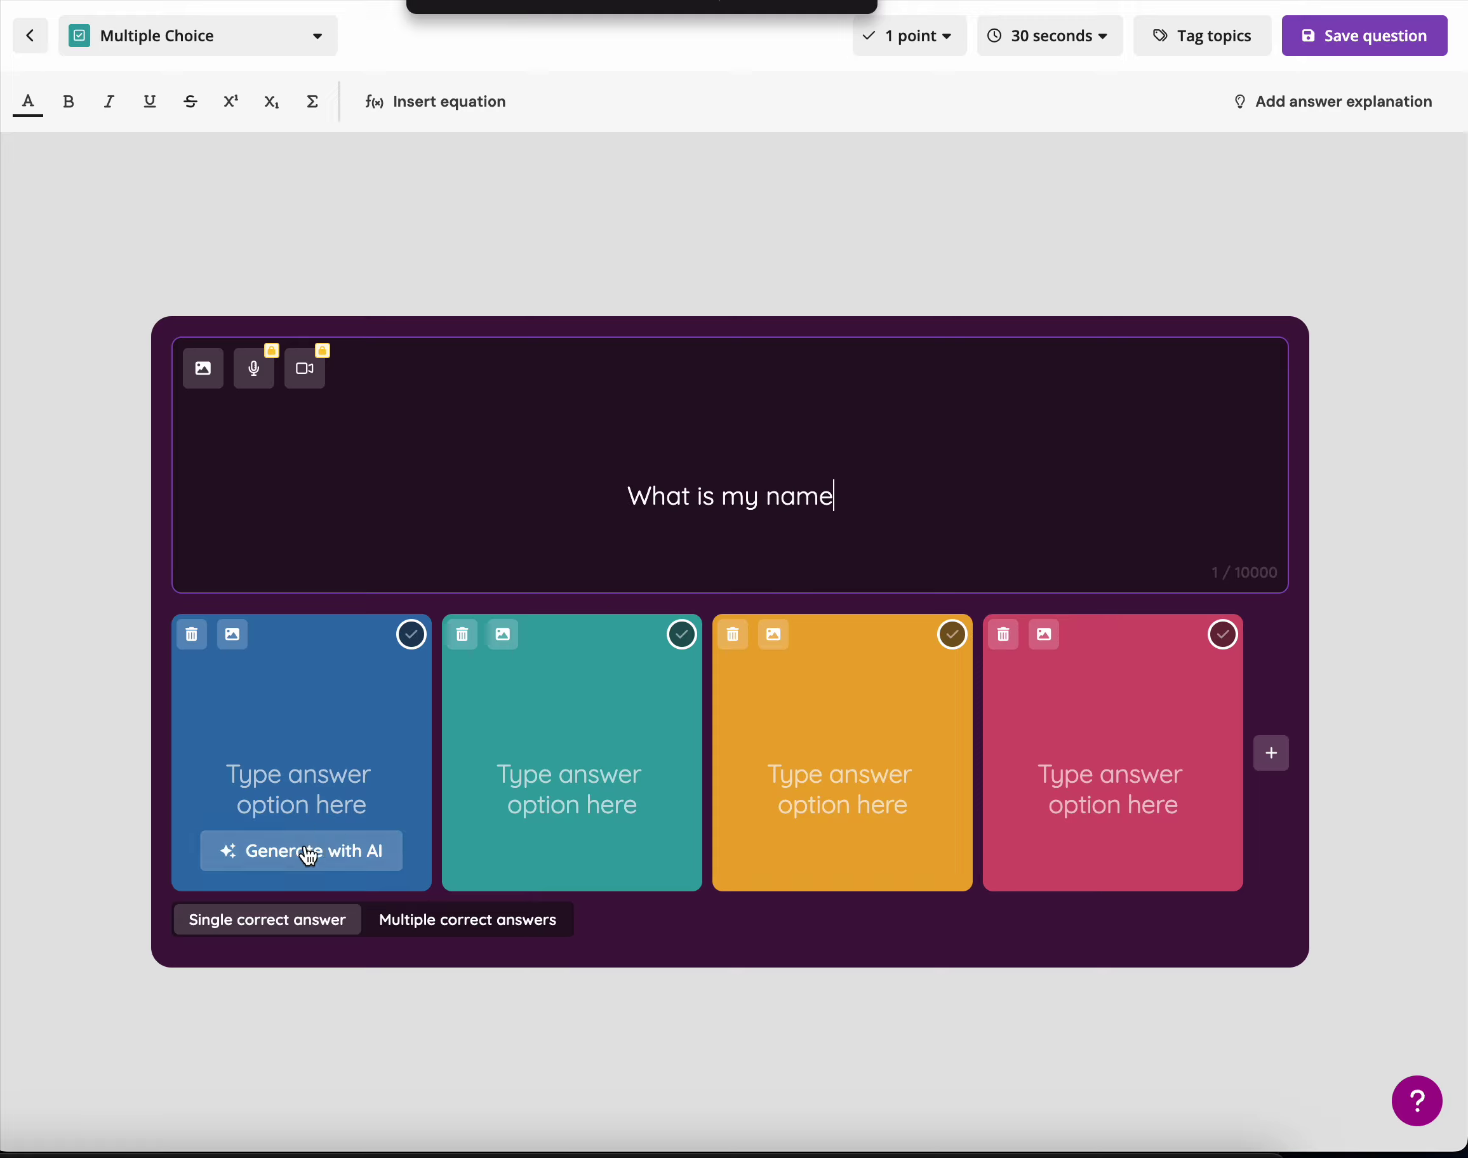
Step: Fill in the account owner's short first name, Bill, Tom and Sam as answers with the first marked correct, and save the question
click(351, 782)
text(Matt)
click(613, 825)
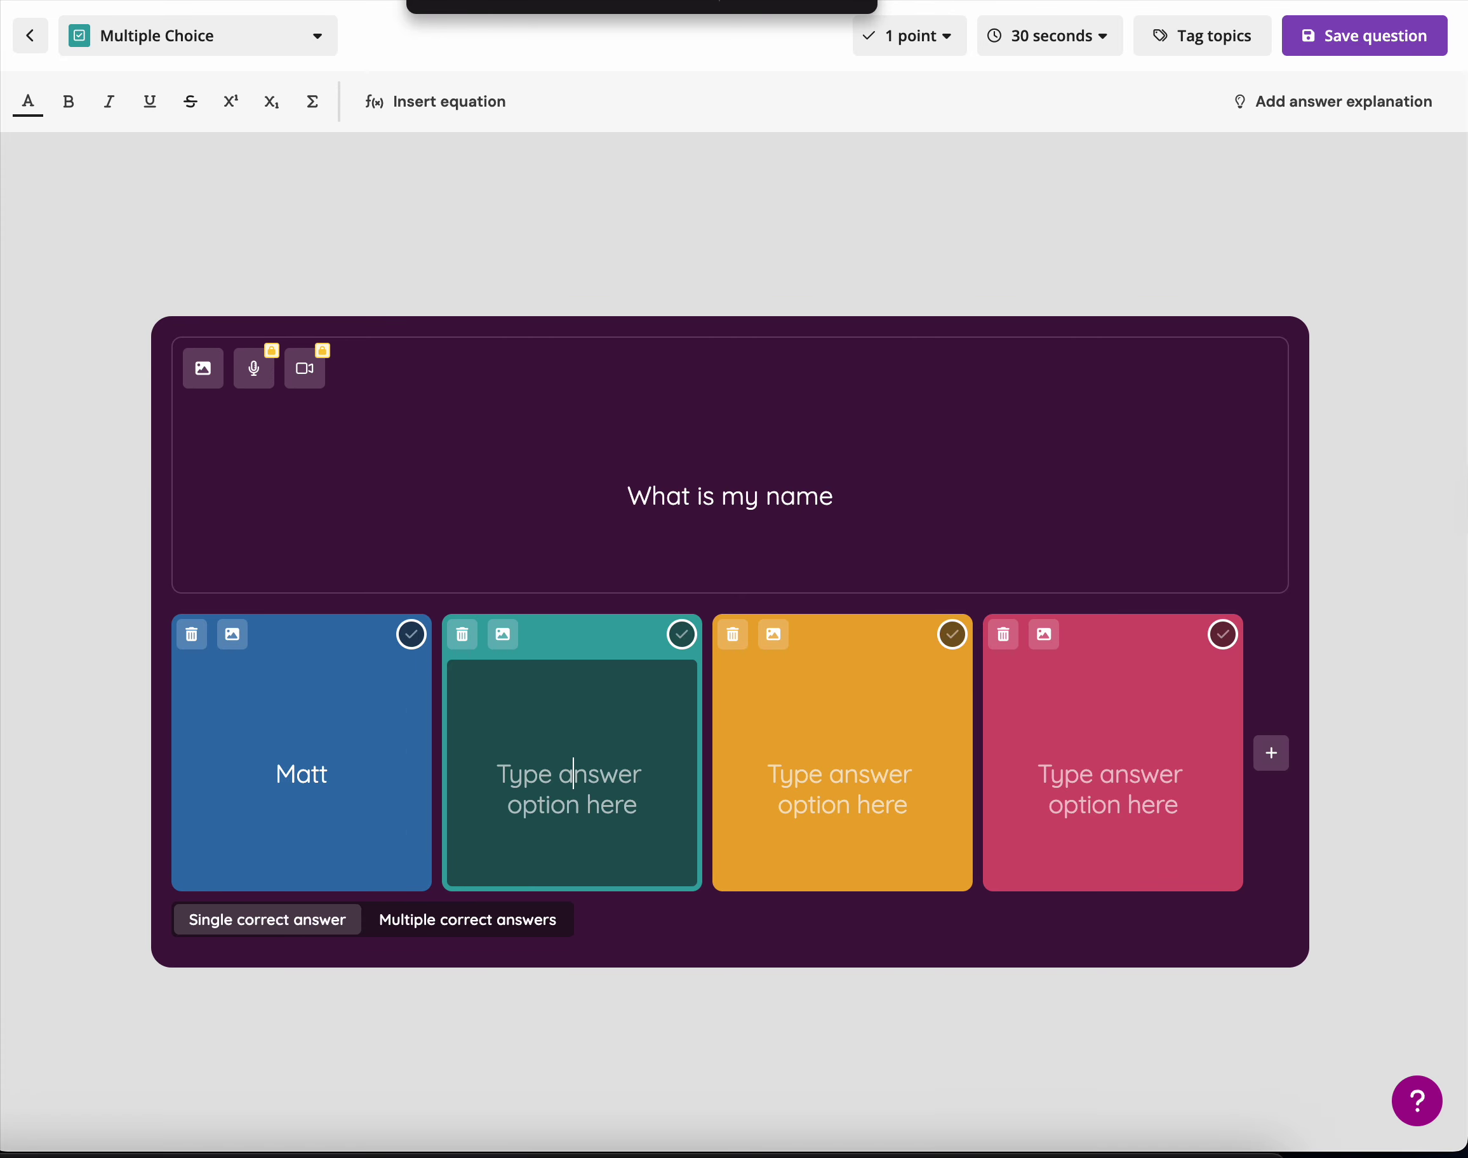
text(Bill)
click(876, 750)
text(Tom)
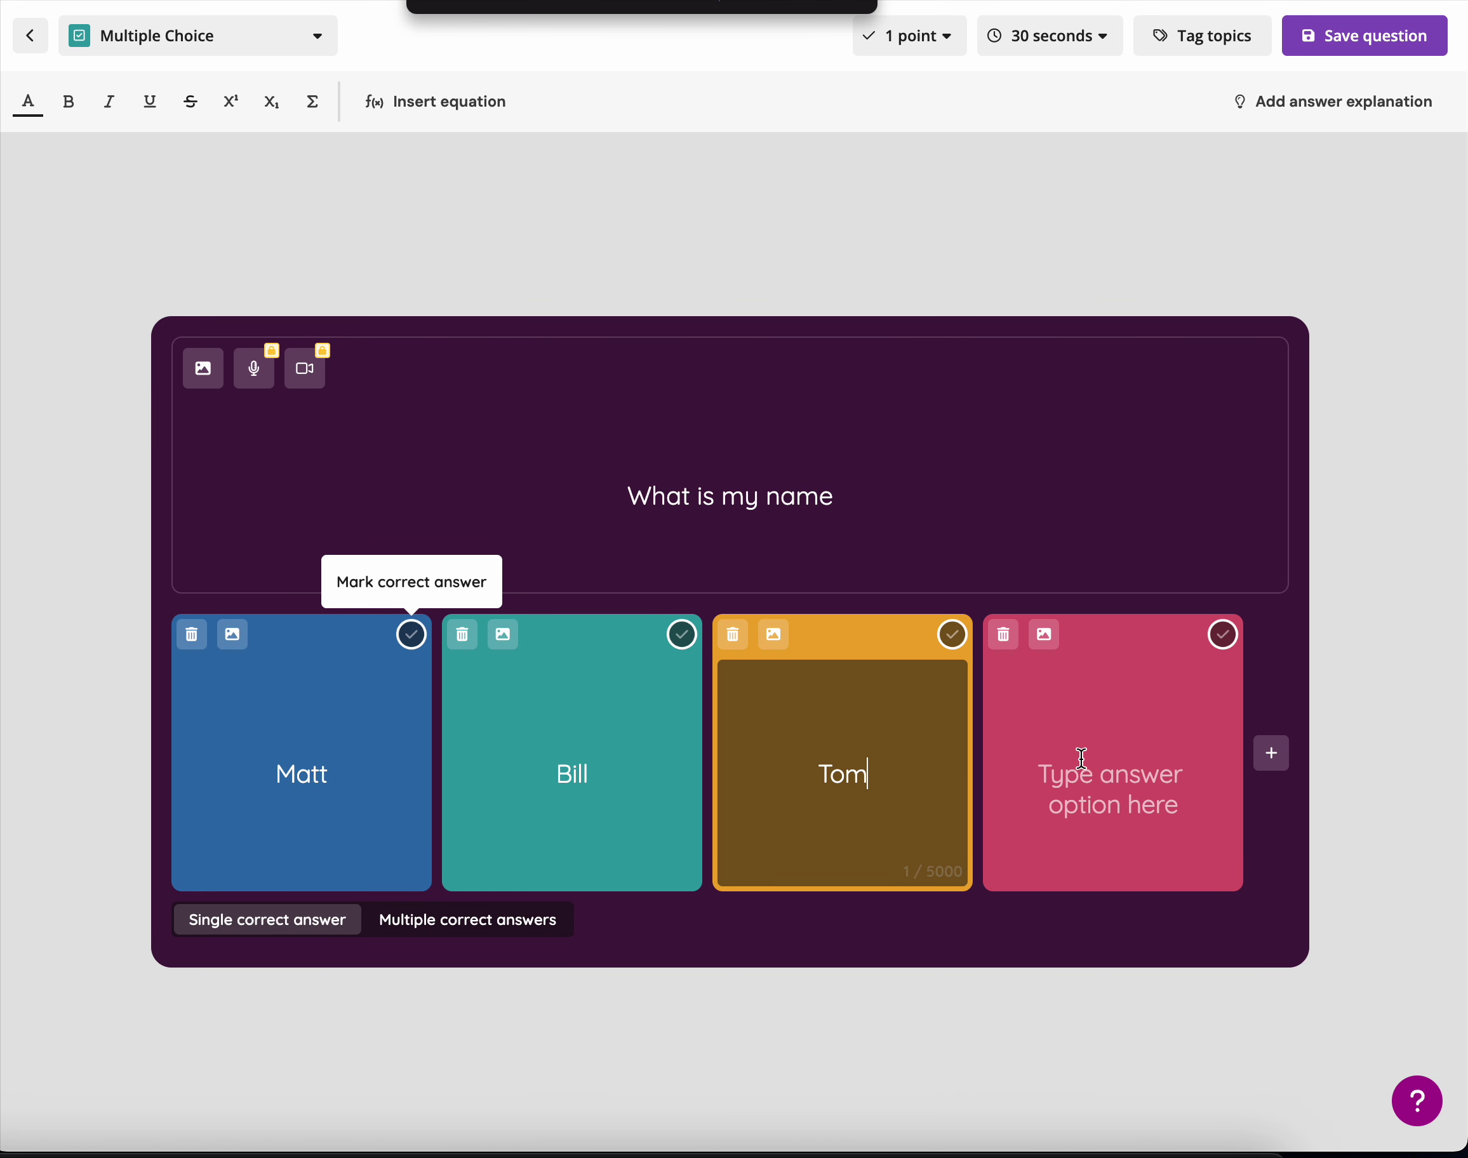
click(1084, 761)
text(Sam)
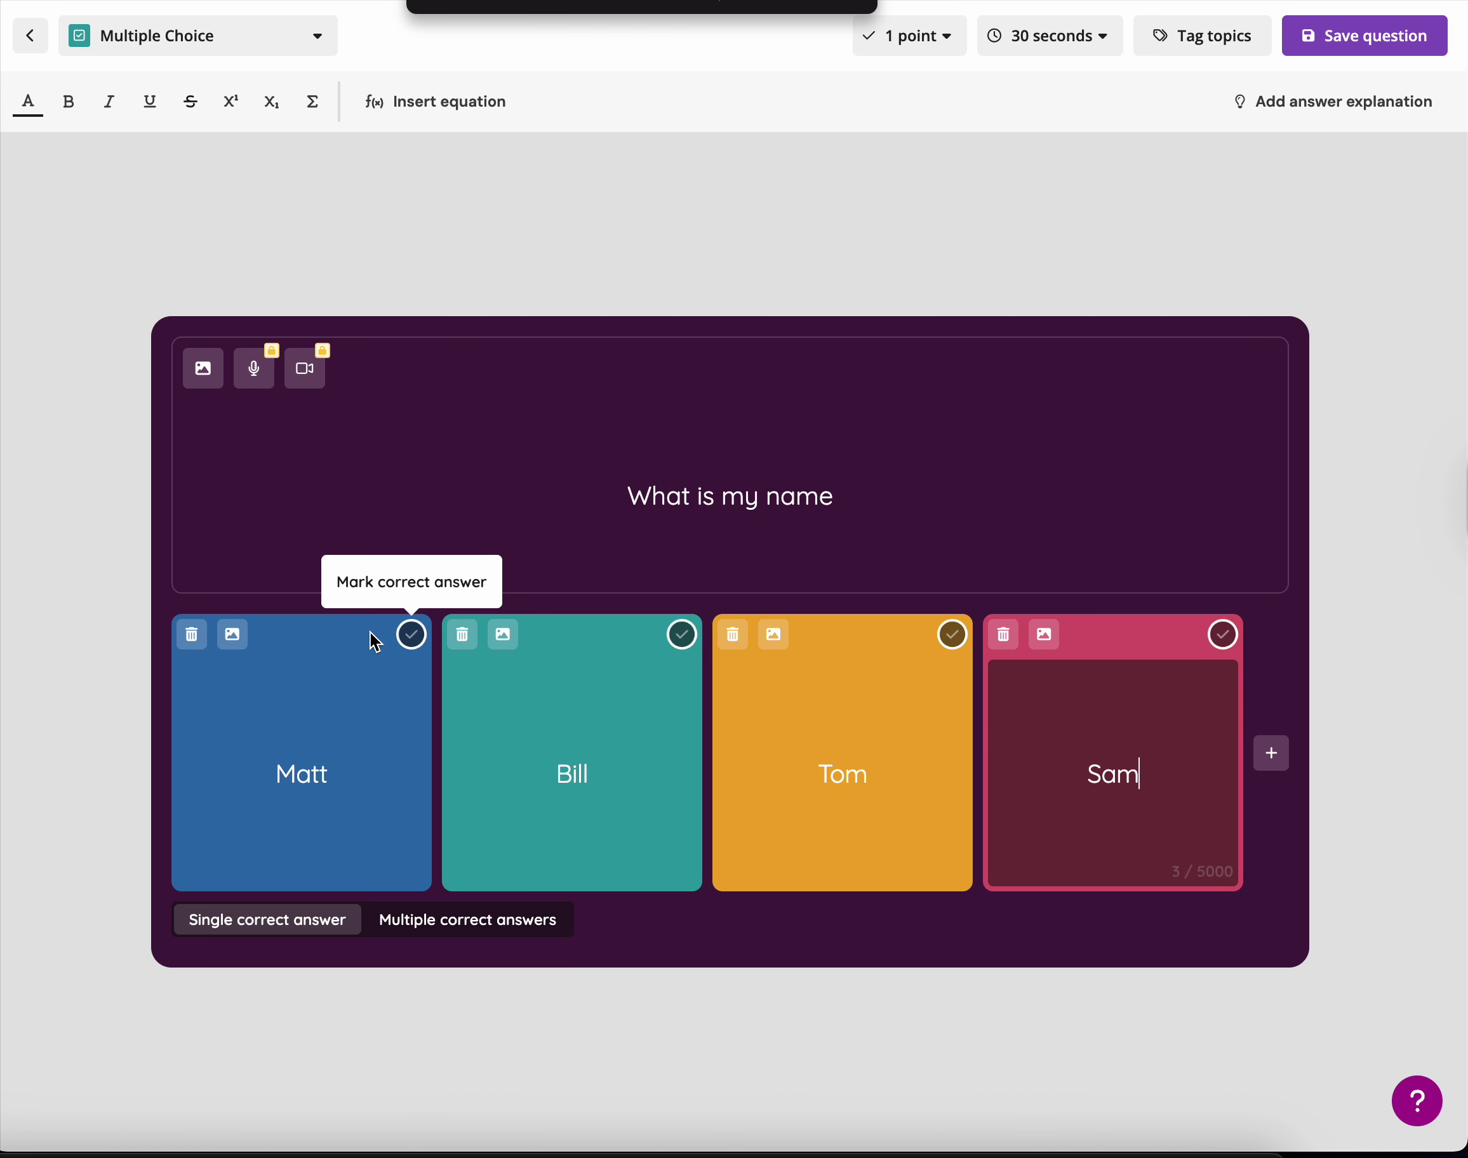
click(414, 638)
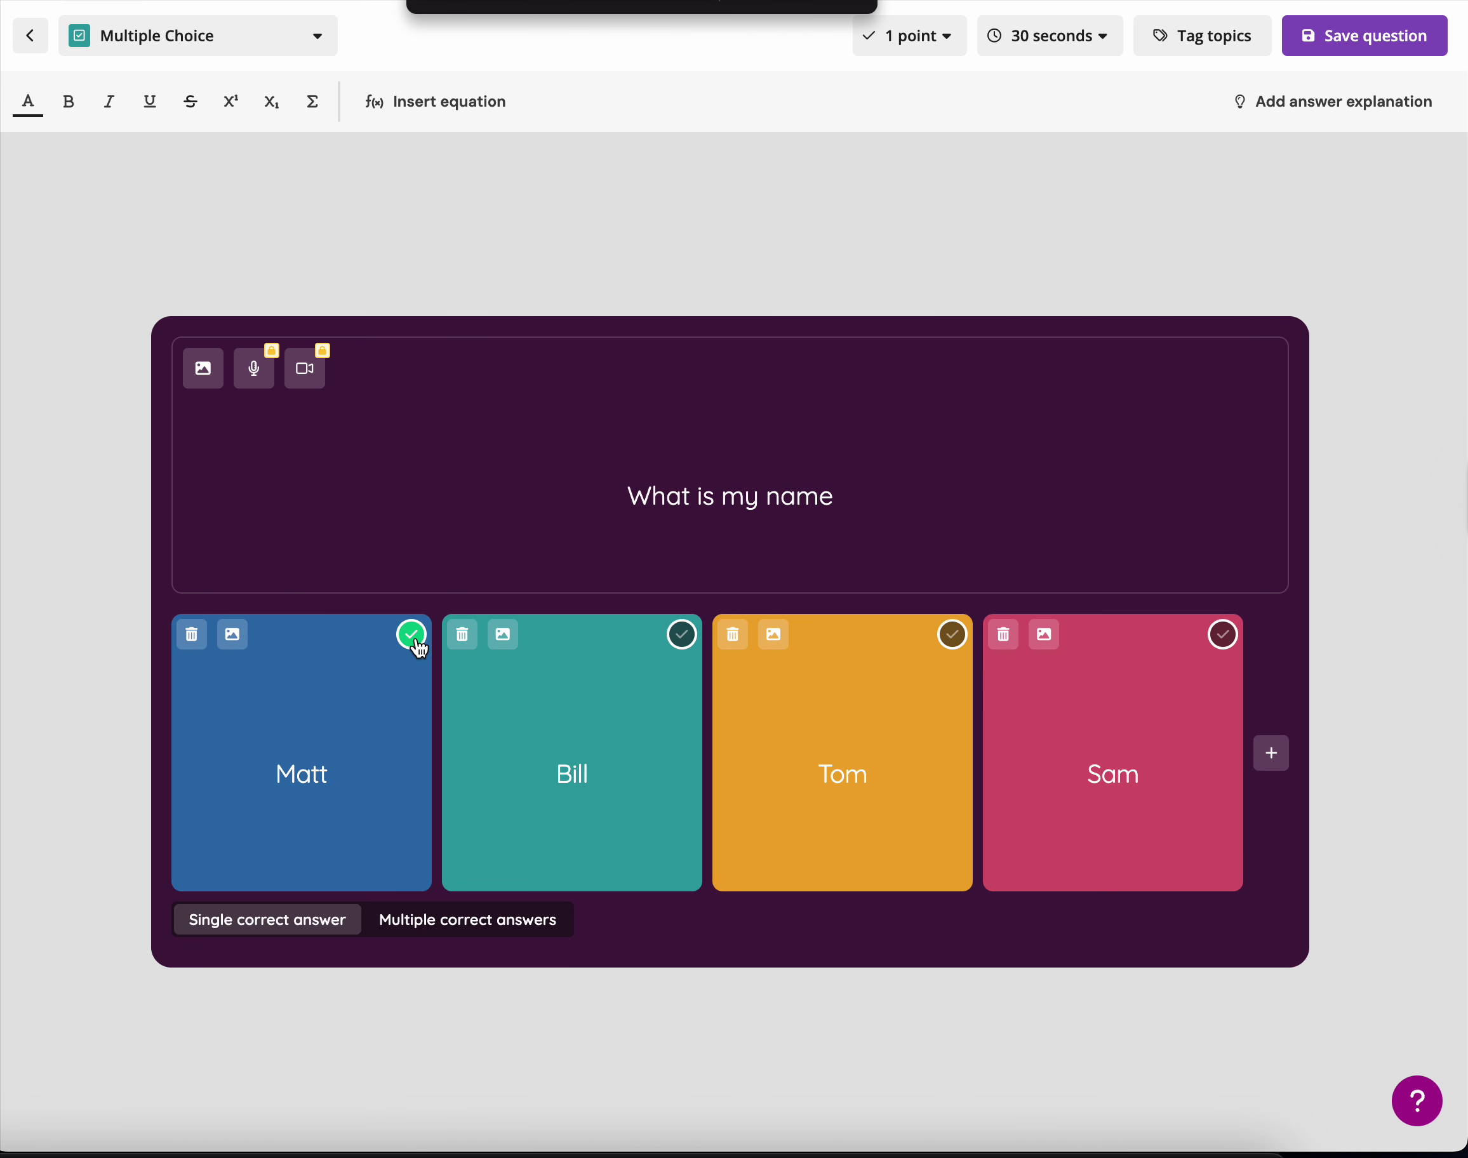
click(1324, 58)
Step: Preview both quiz questions in the participant's view with their answers shown, and close the preview
mouse_move(687, 559)
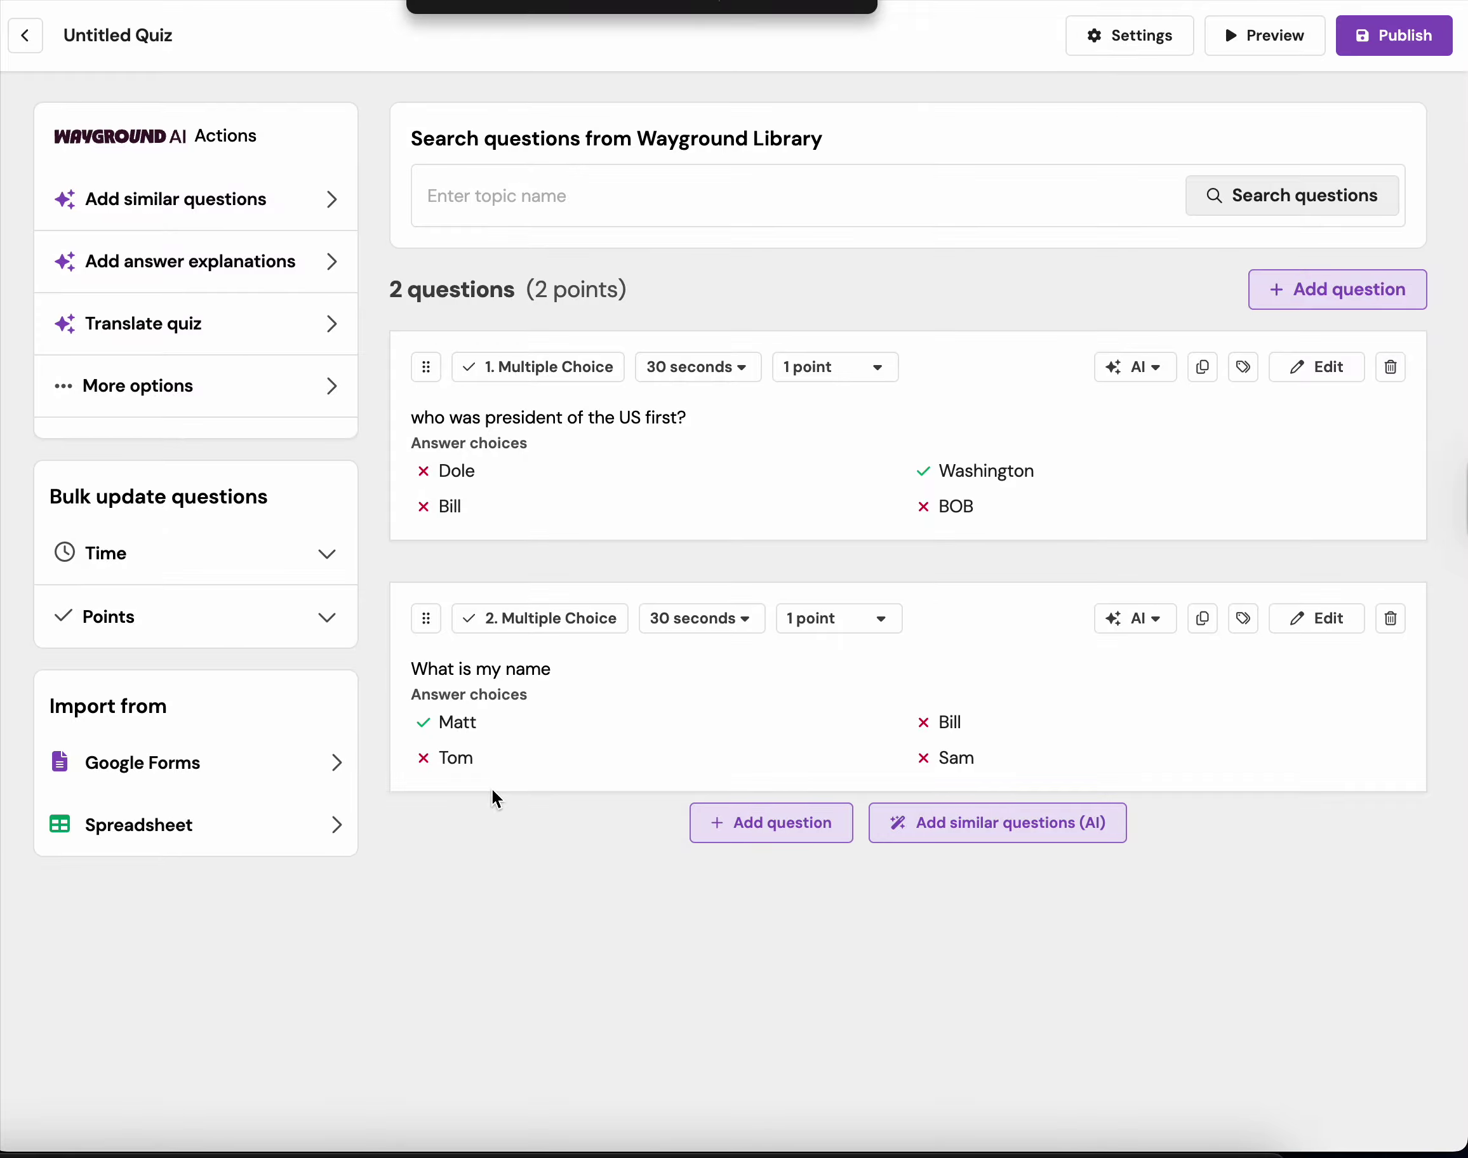
click(1255, 44)
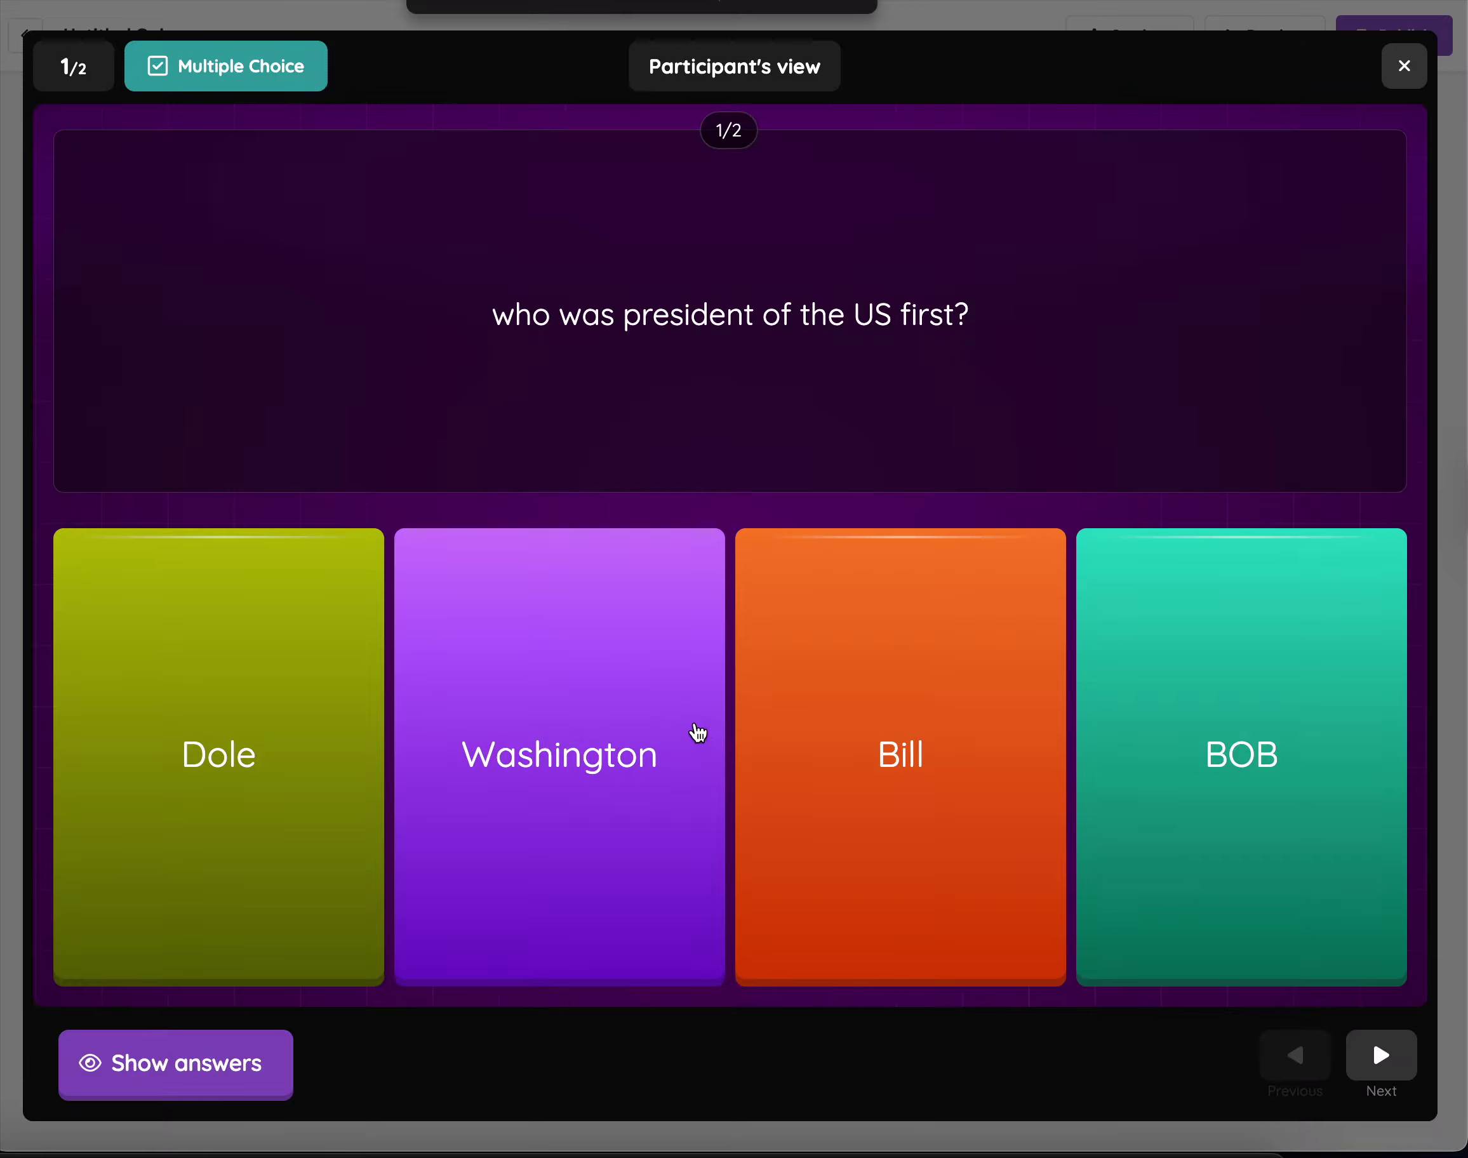
click(247, 1102)
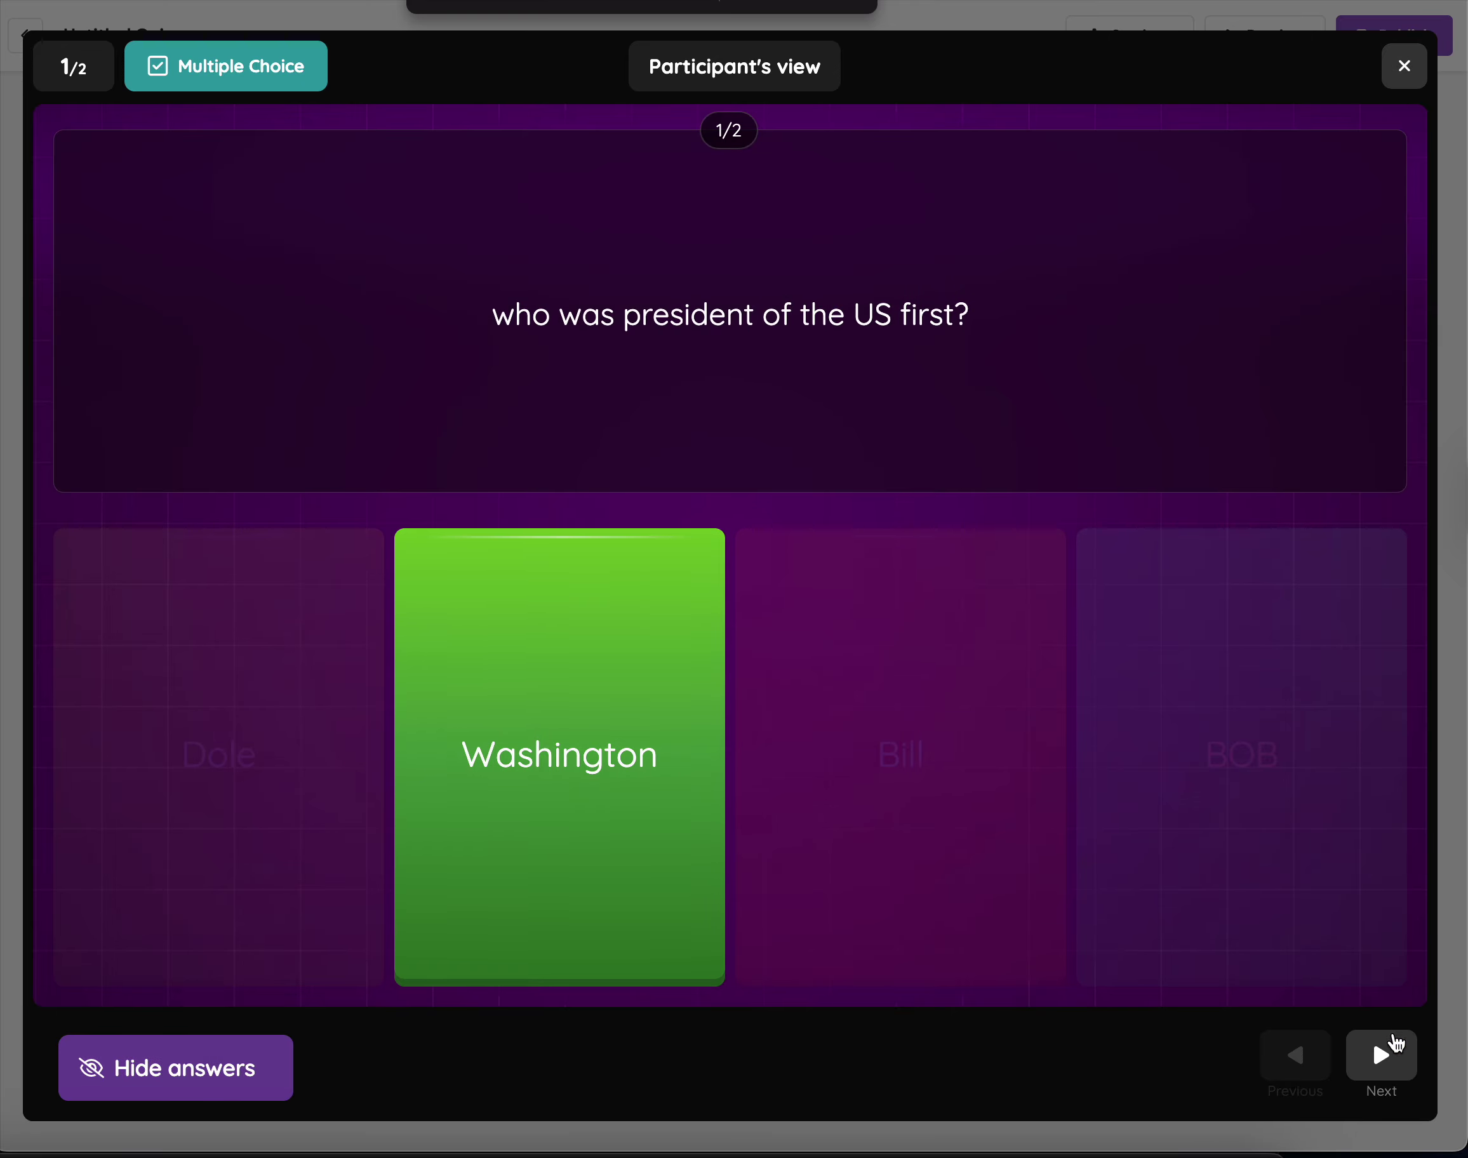
click(1383, 1053)
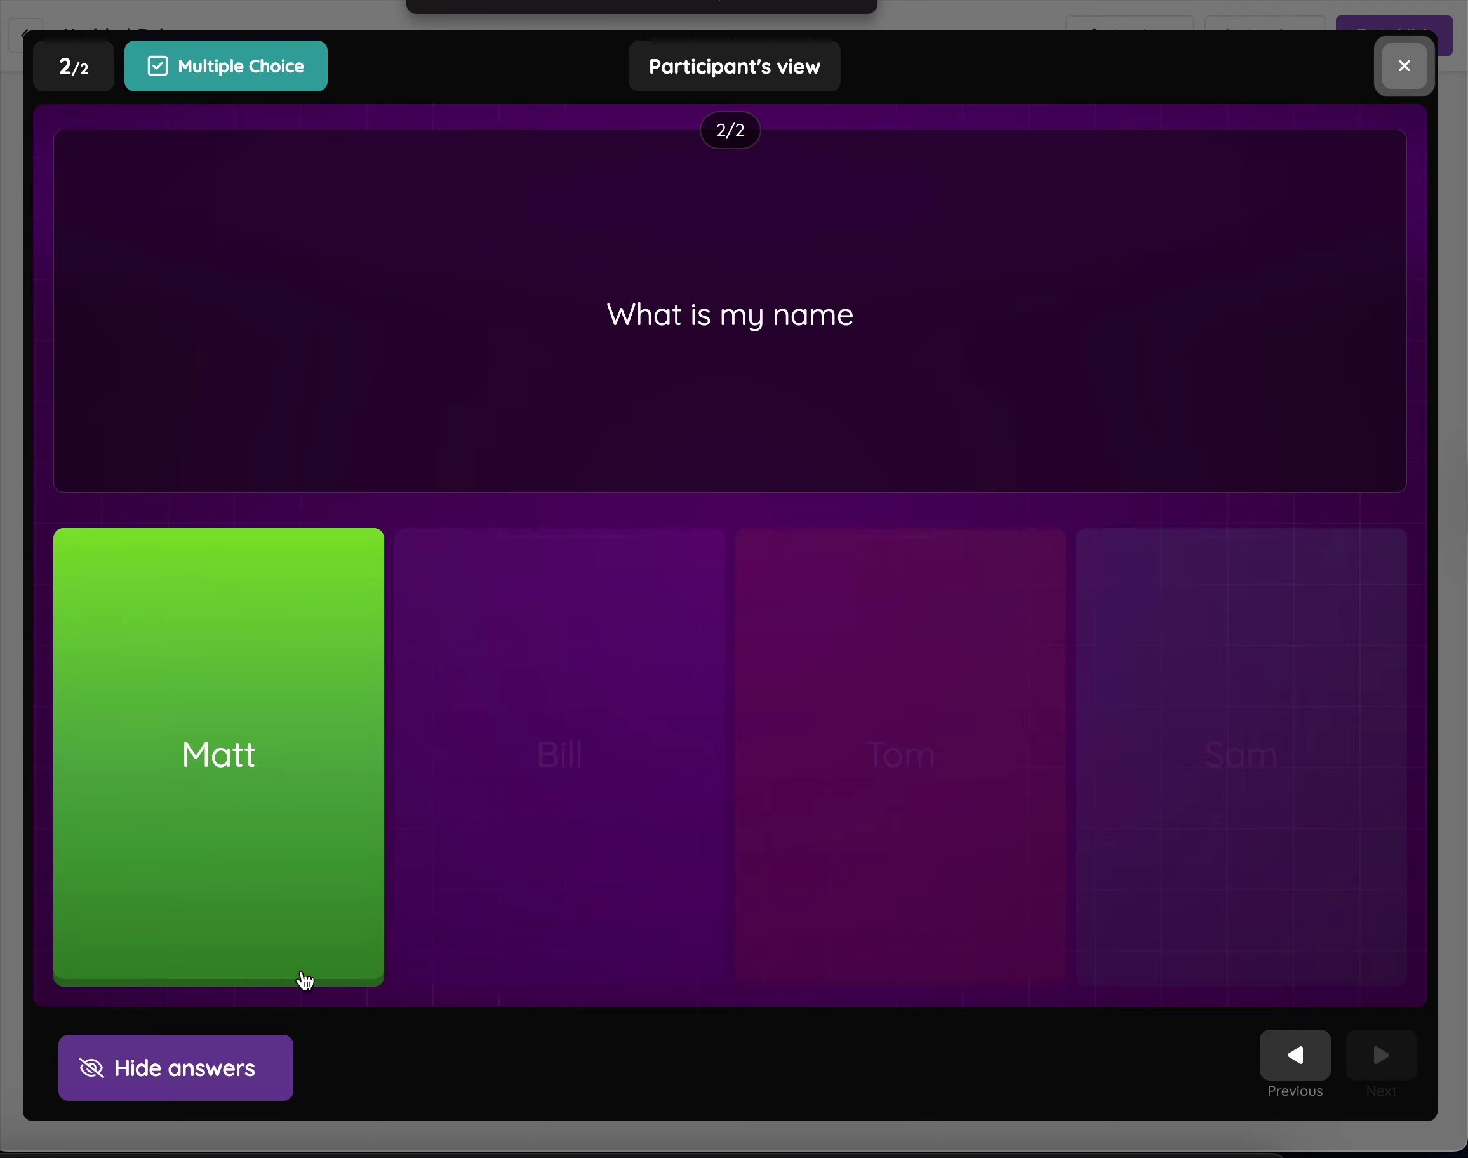
click(1405, 87)
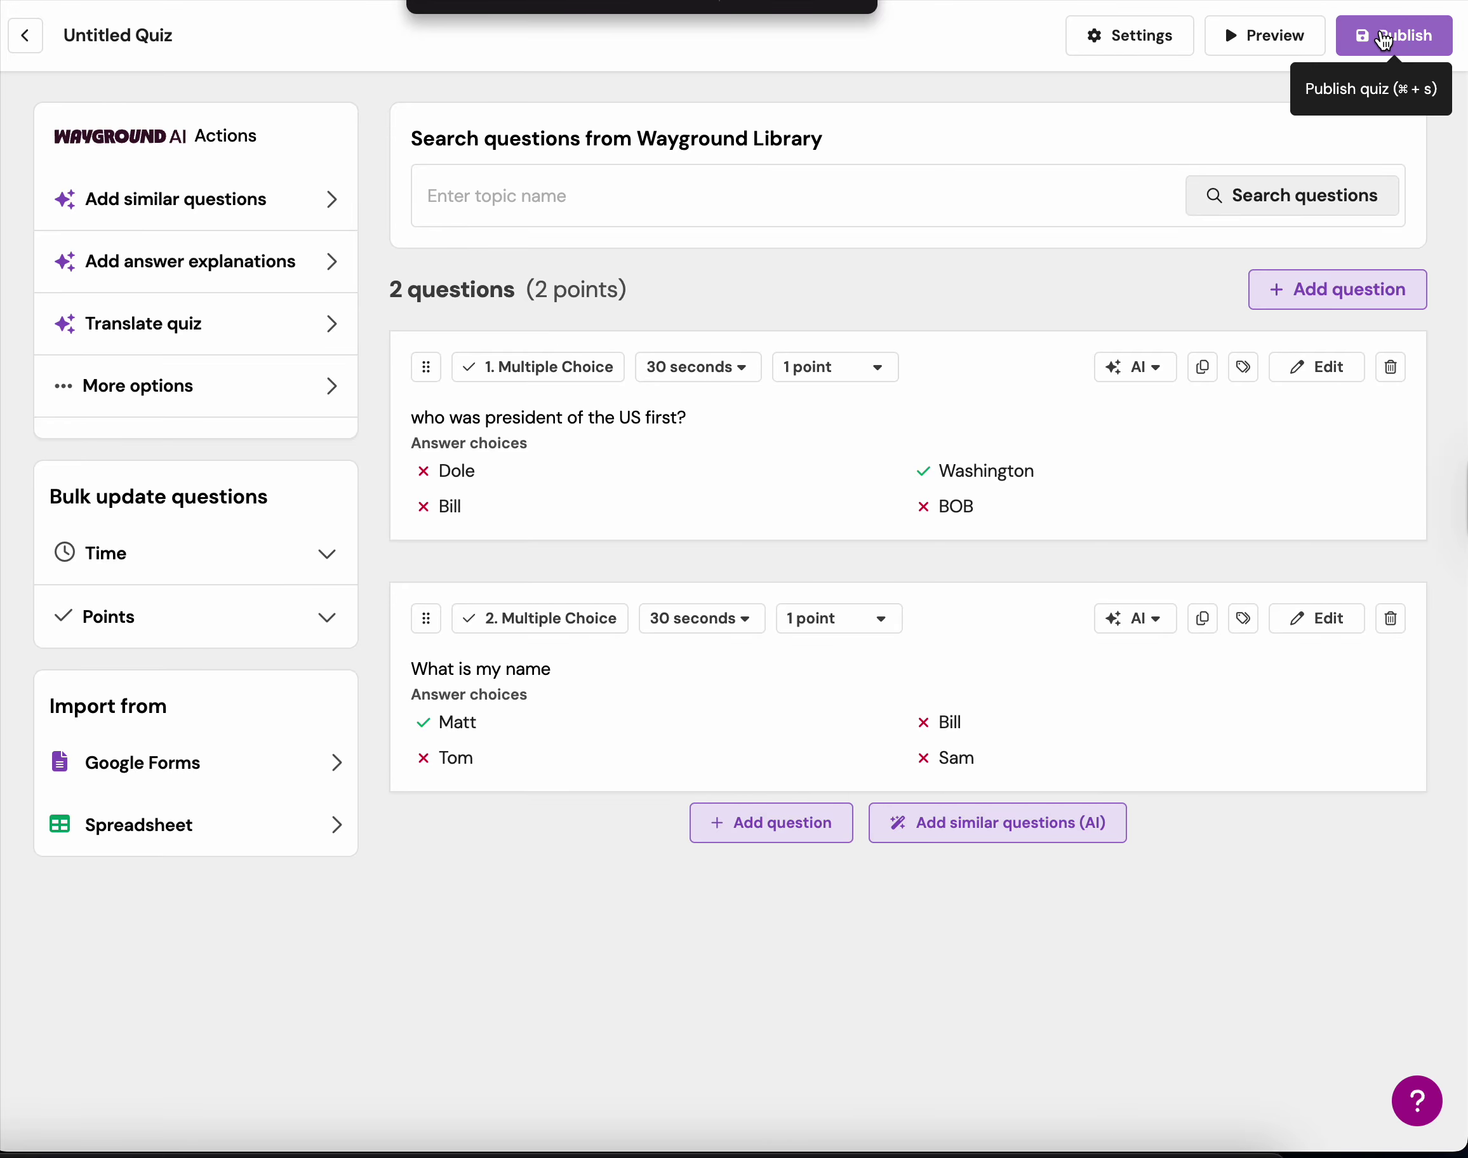
Step: Publish the quiz under the name Test with Social Studies as subject and Elementary as grade, and dismiss the save notice
click(1382, 35)
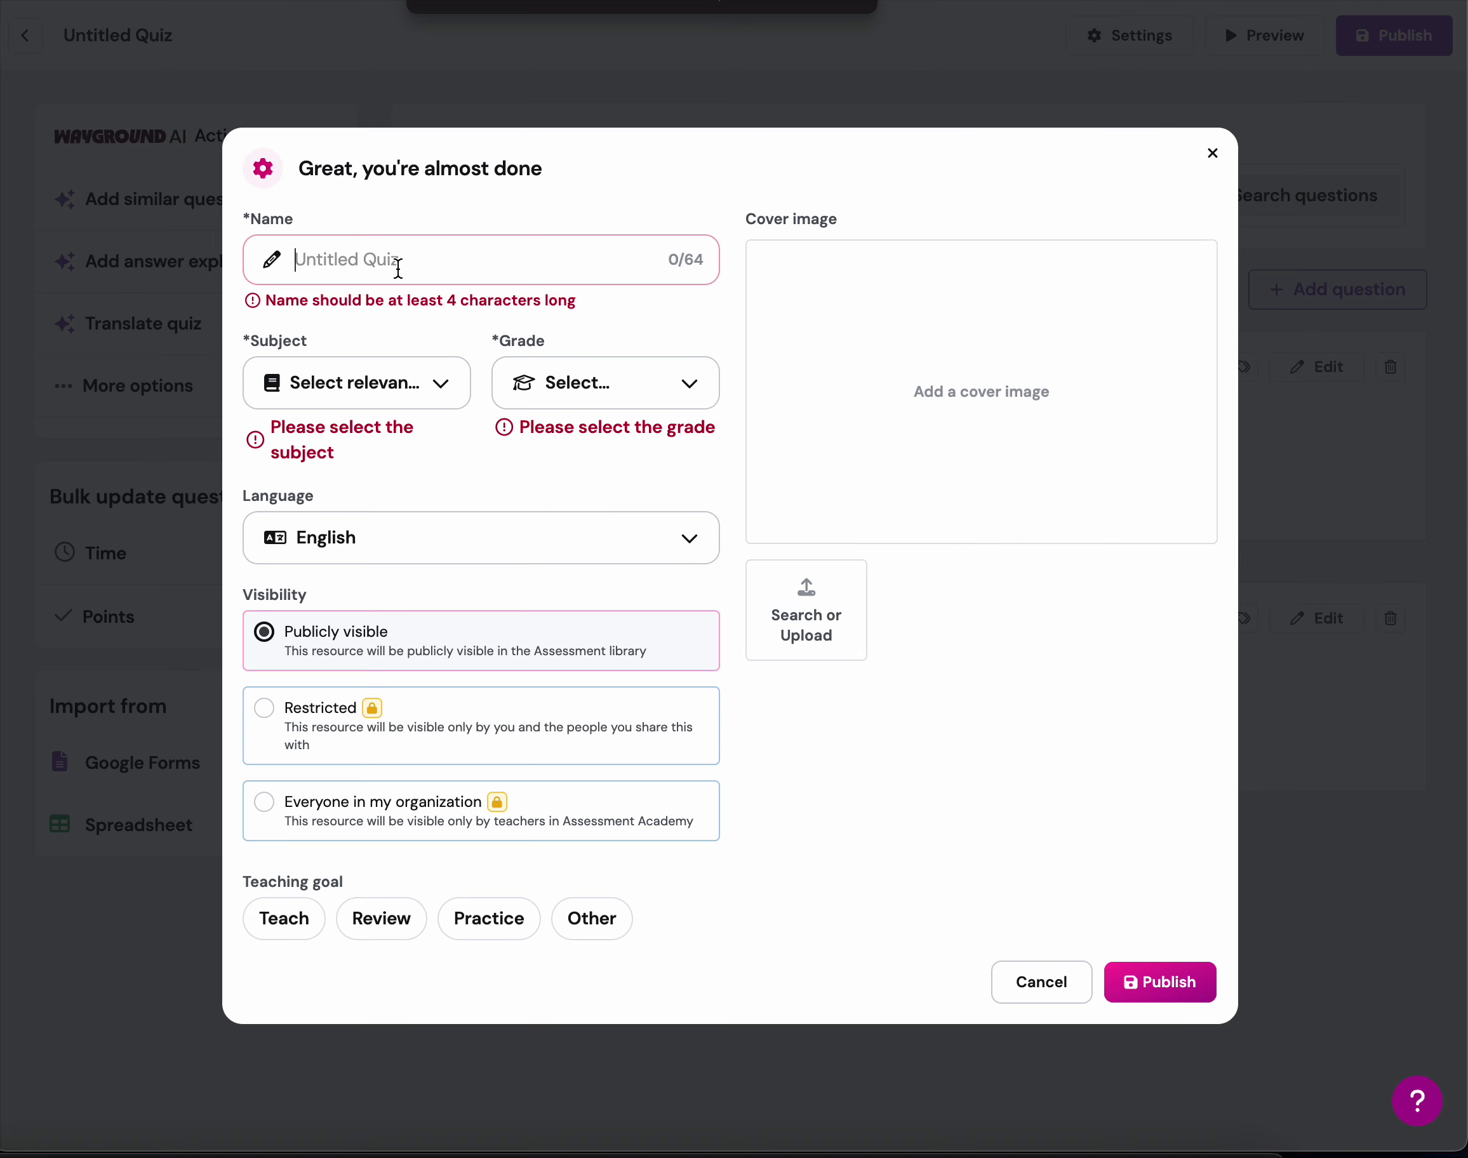
text(Test)
click(338, 377)
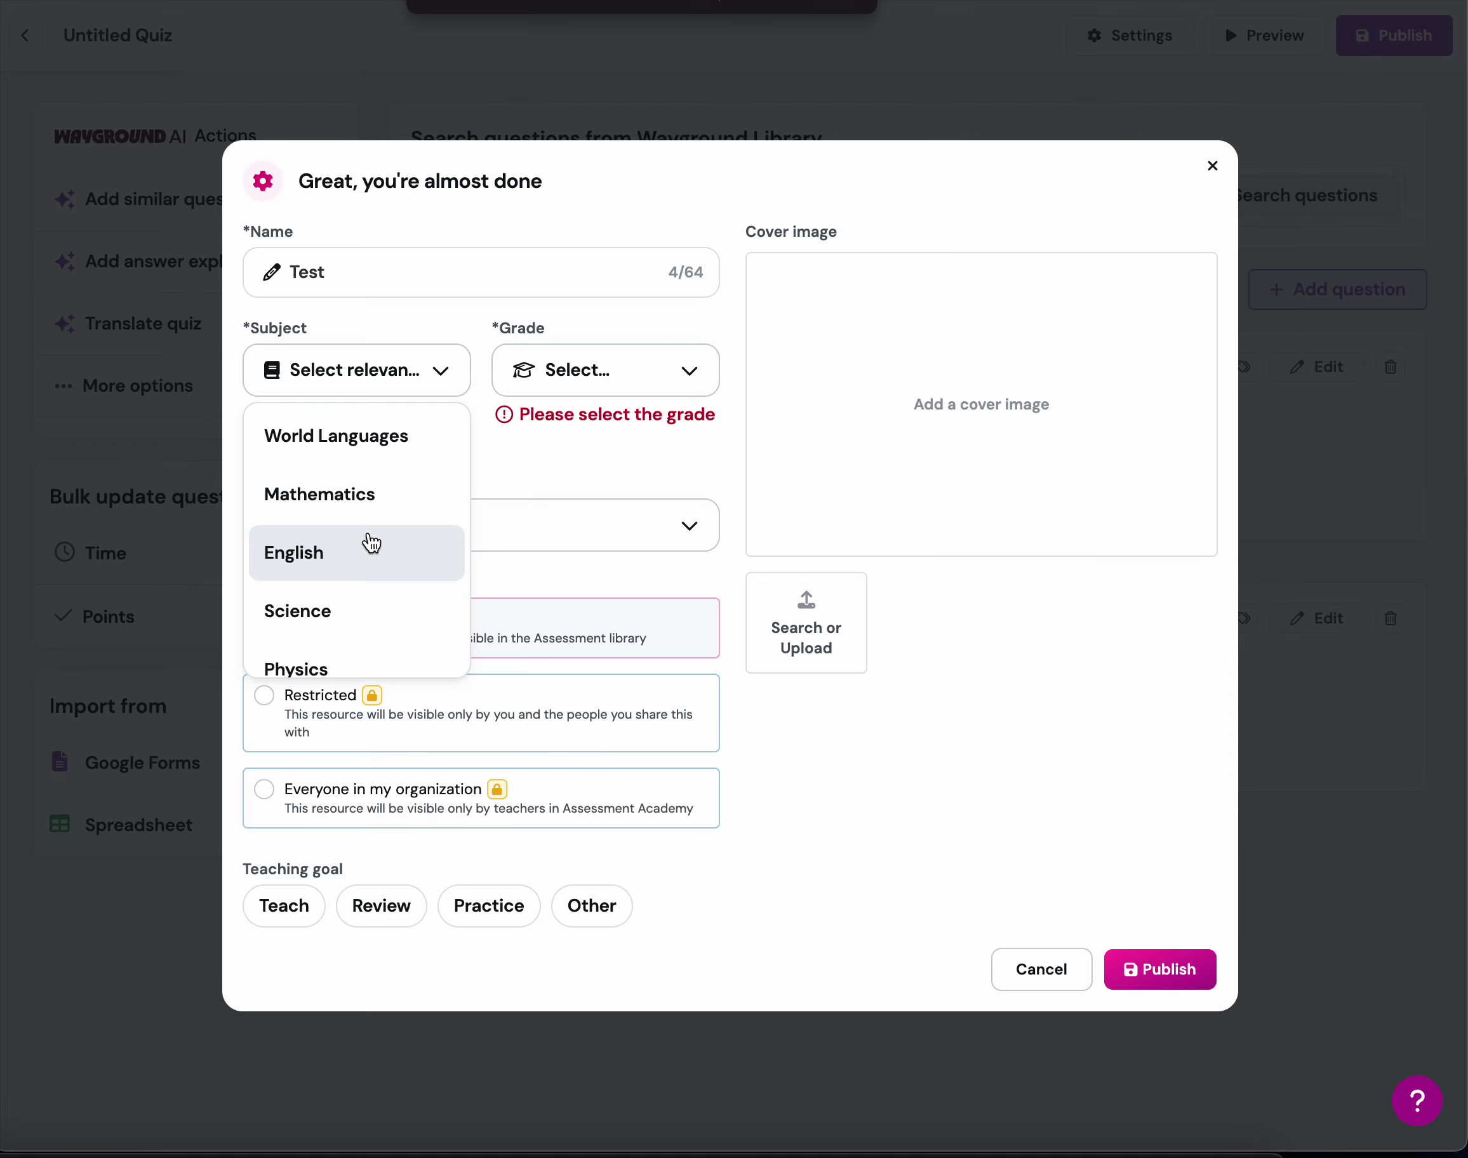
scroll(371, 543, down, 2)
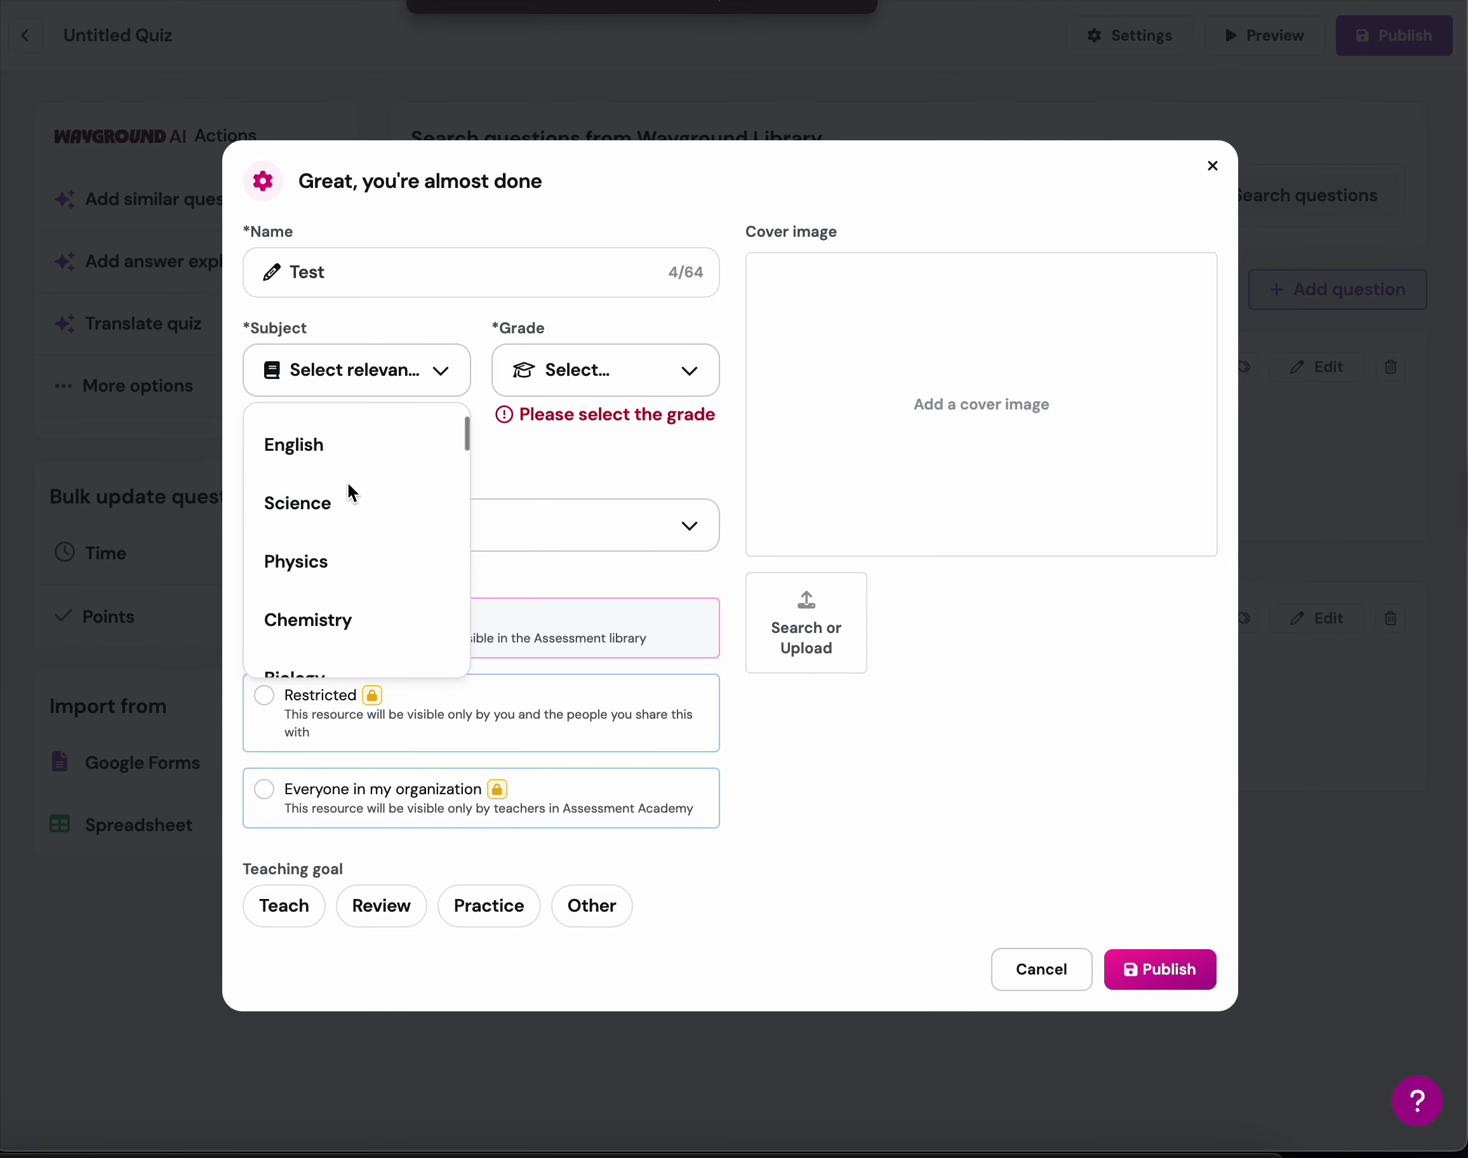
scroll(323, 639, down, 3)
click(360, 558)
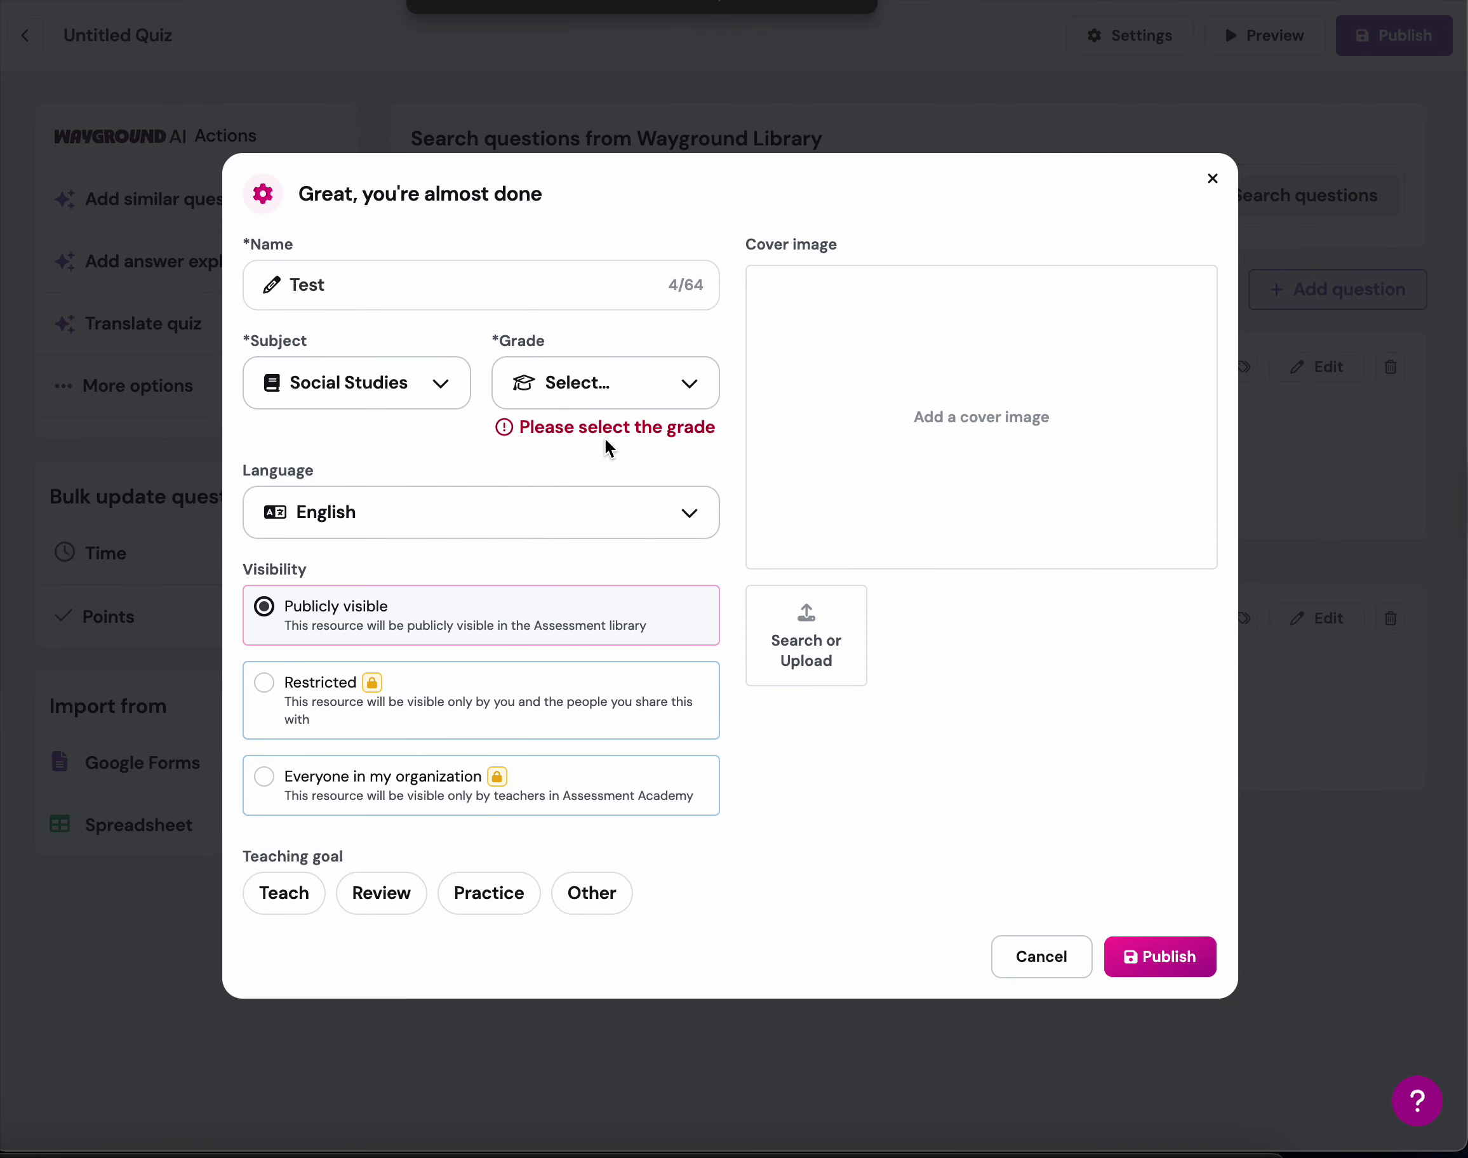
click(631, 398)
click(604, 505)
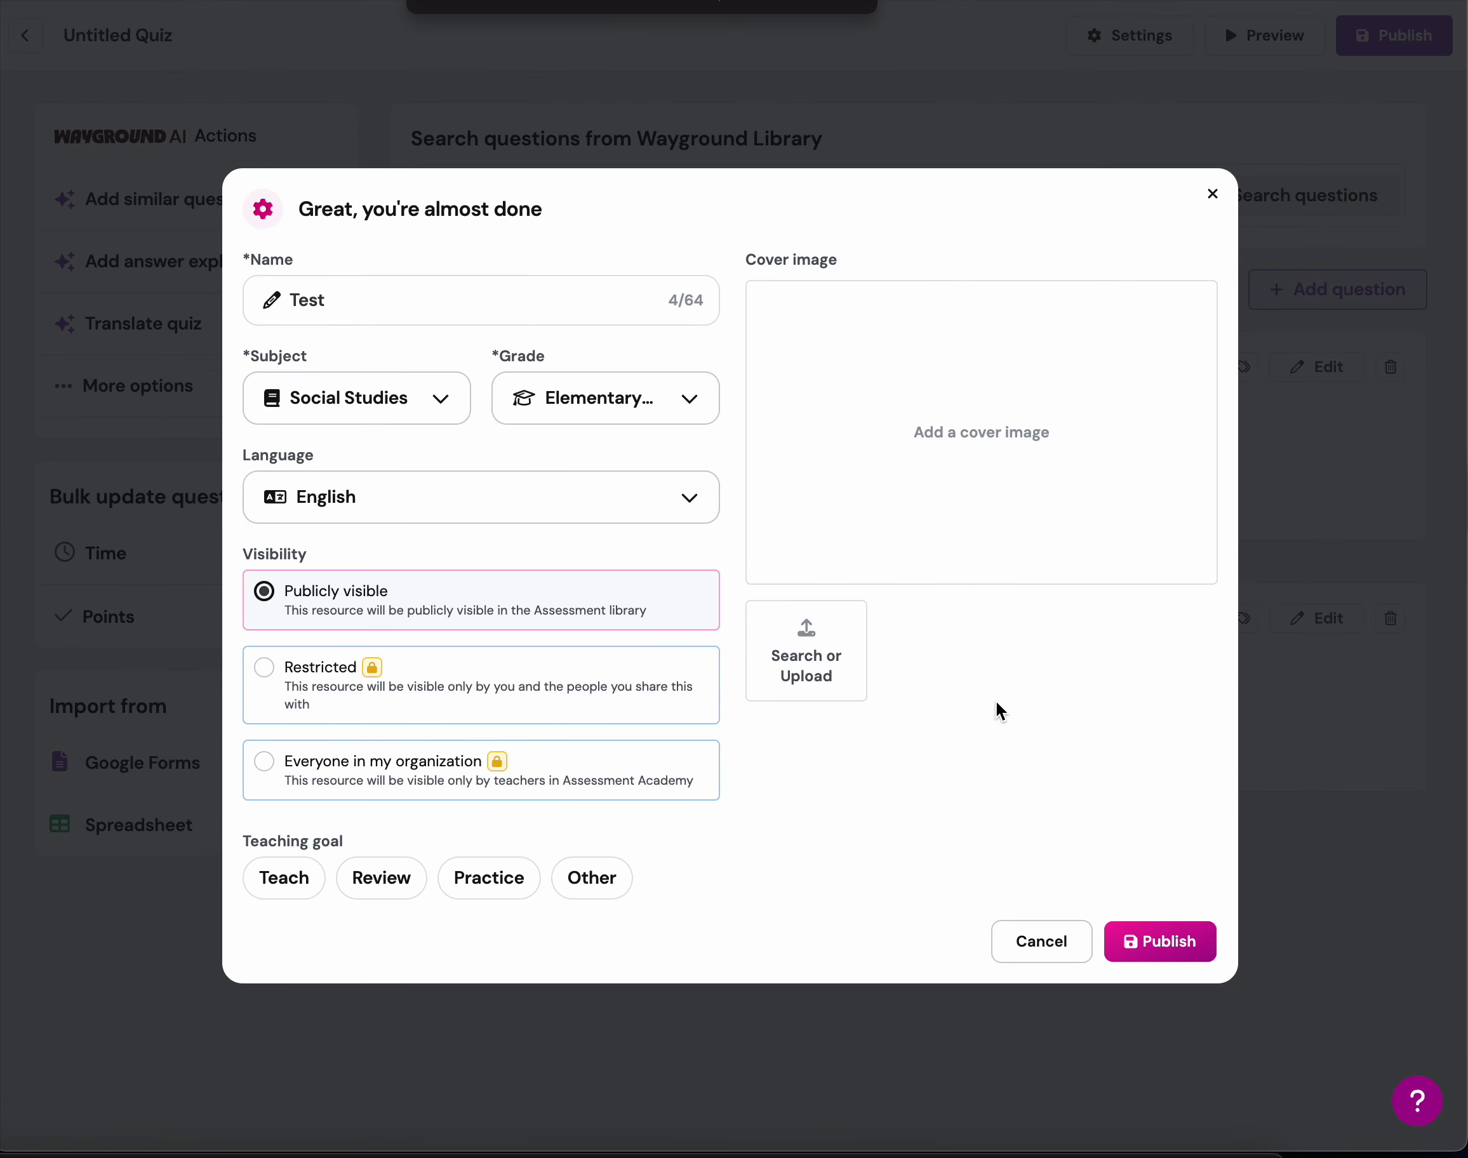
click(1149, 943)
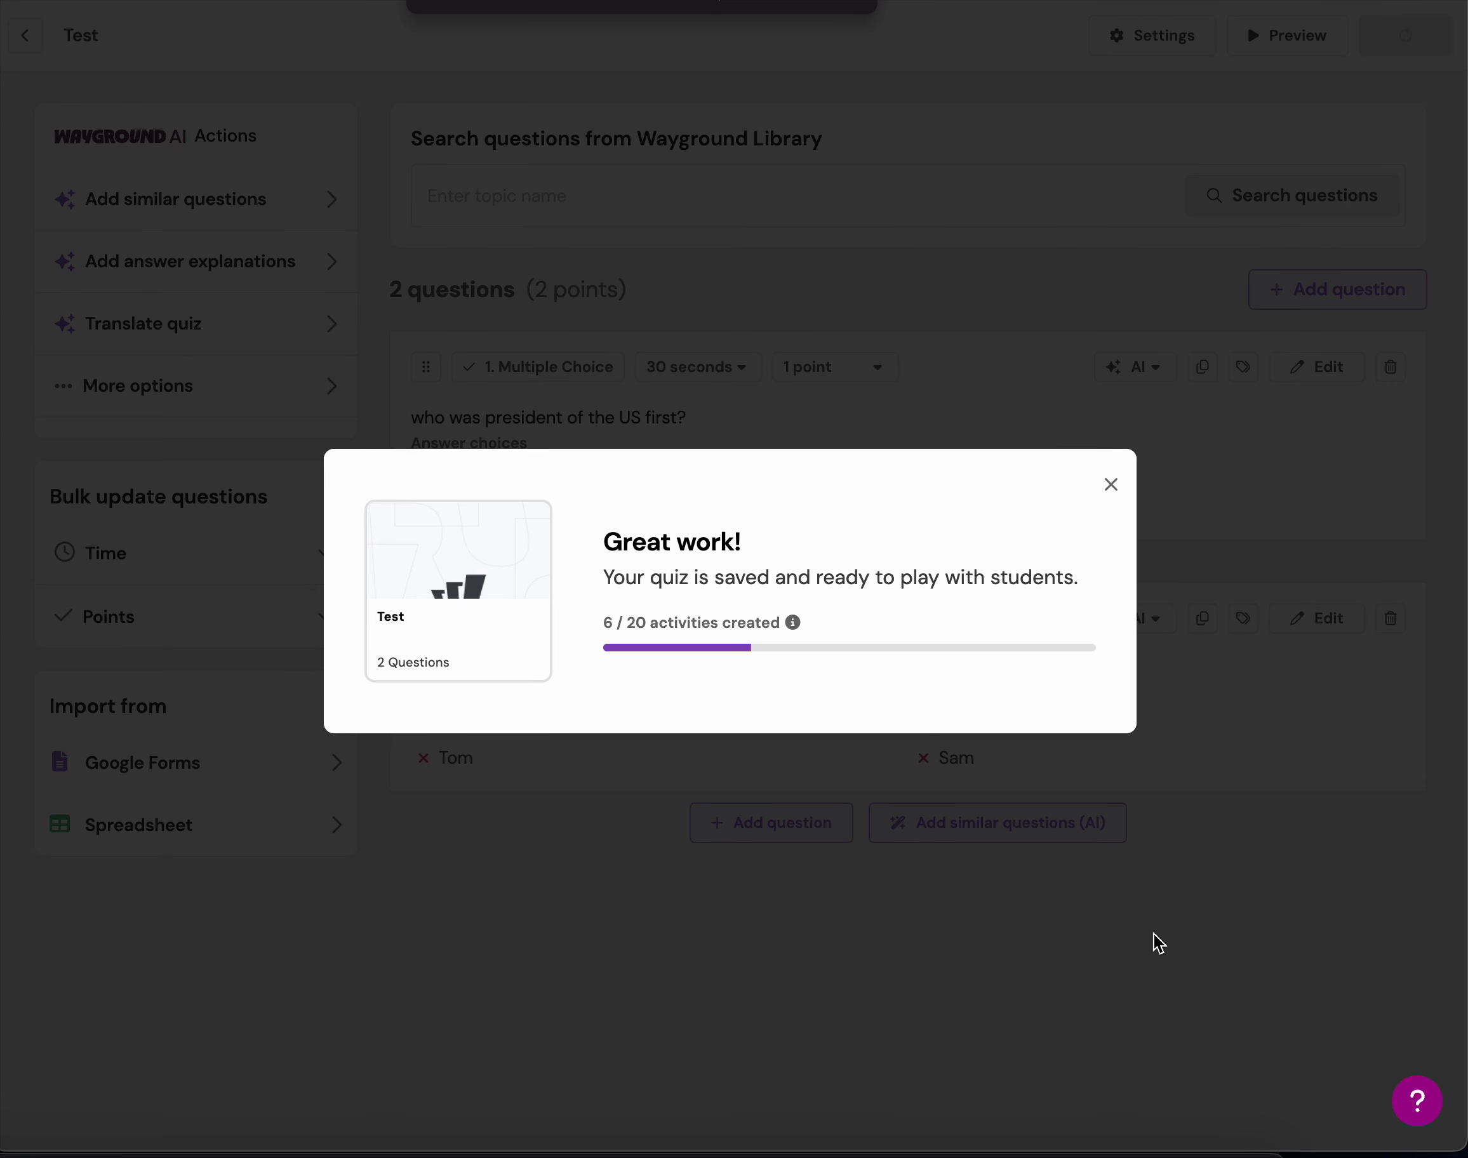
click(1111, 485)
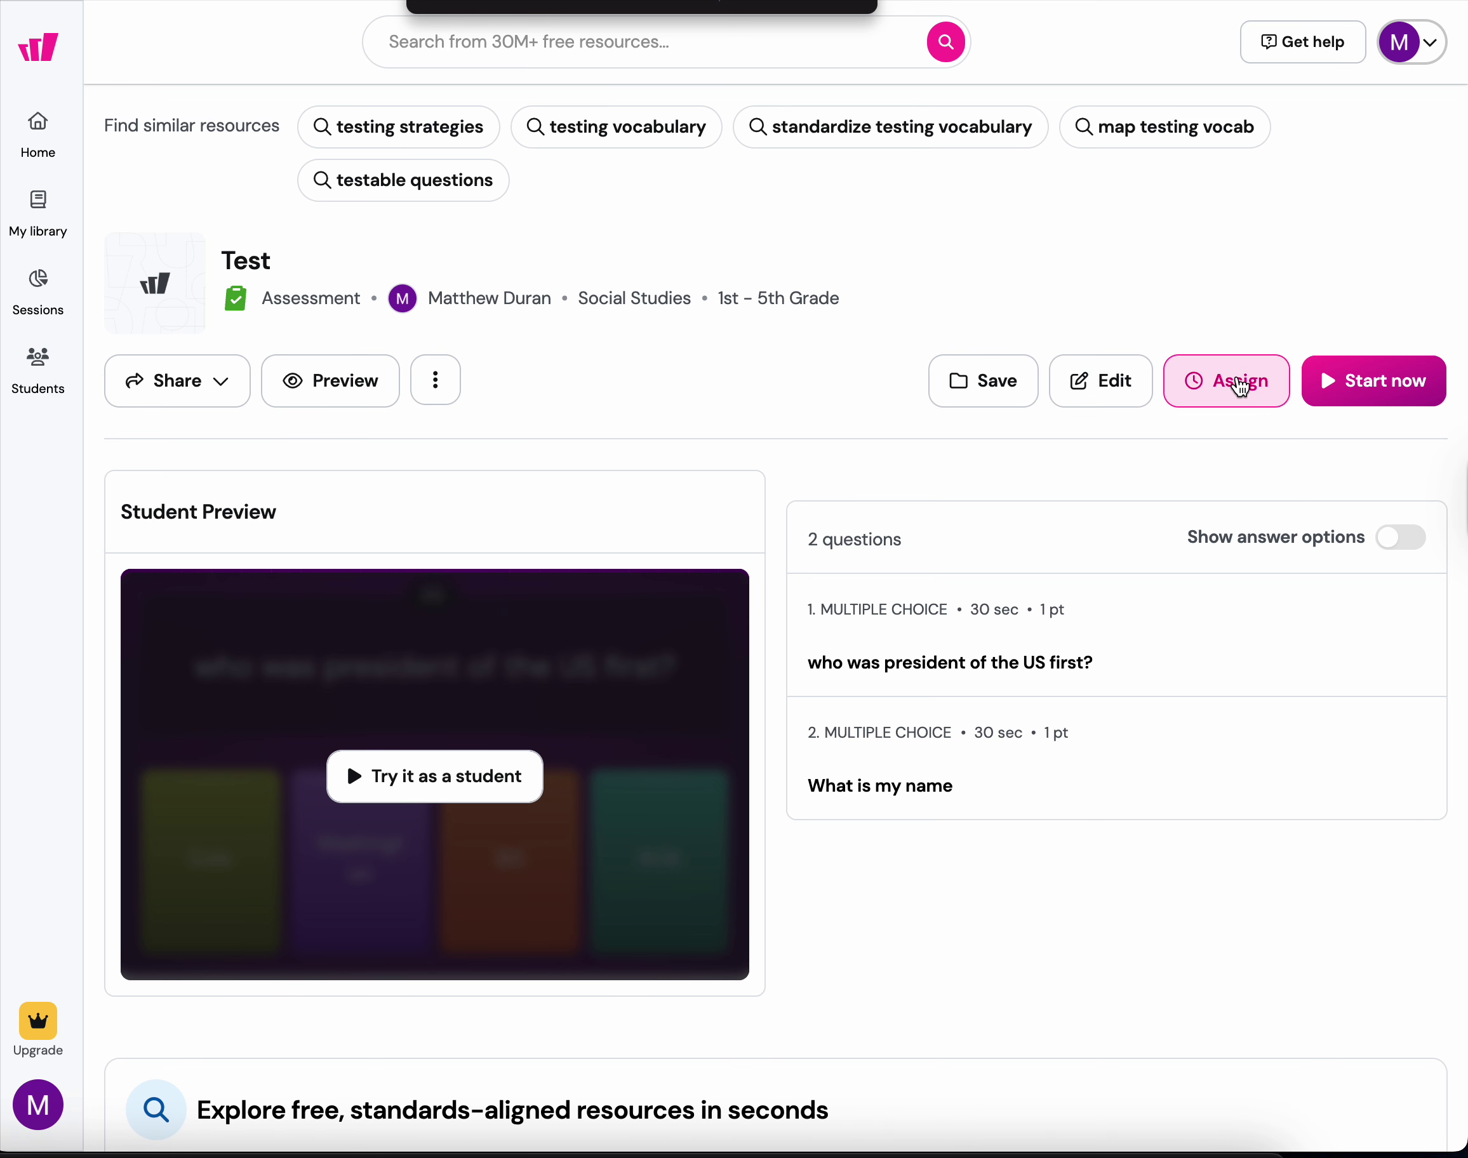
Step: Start a live student-paced session of the Test assessment in Classic mode, with unlimited attempts and the question timer off
click(1371, 397)
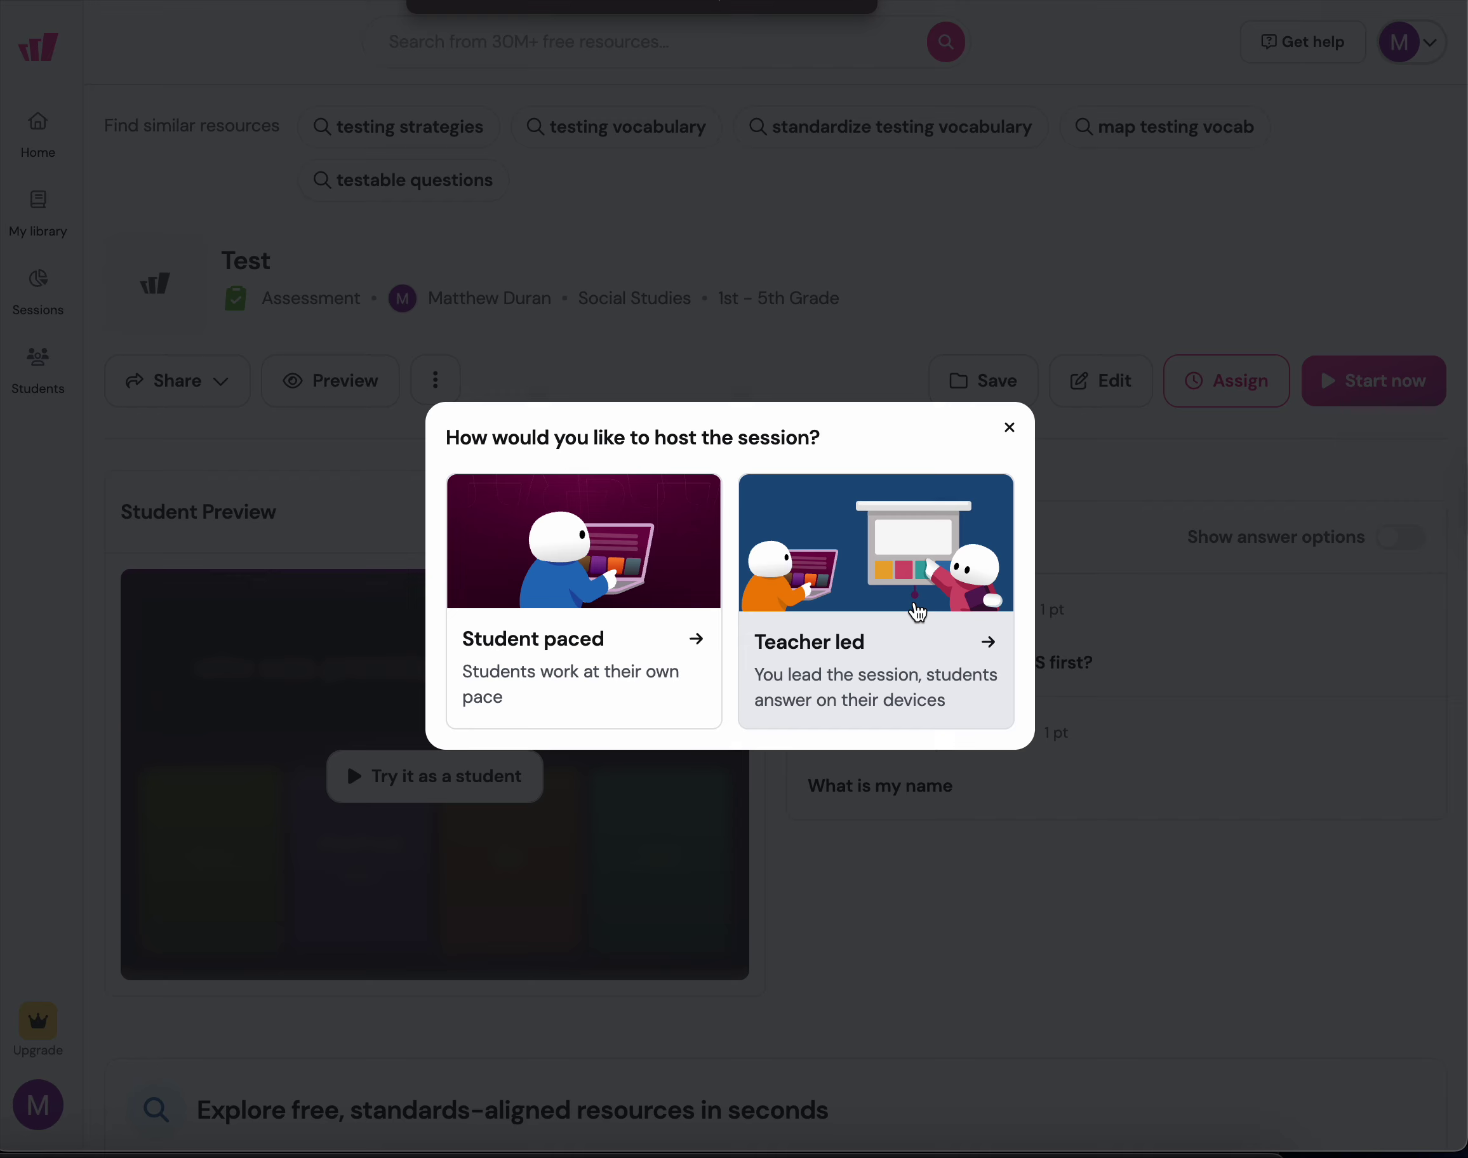
click(640, 657)
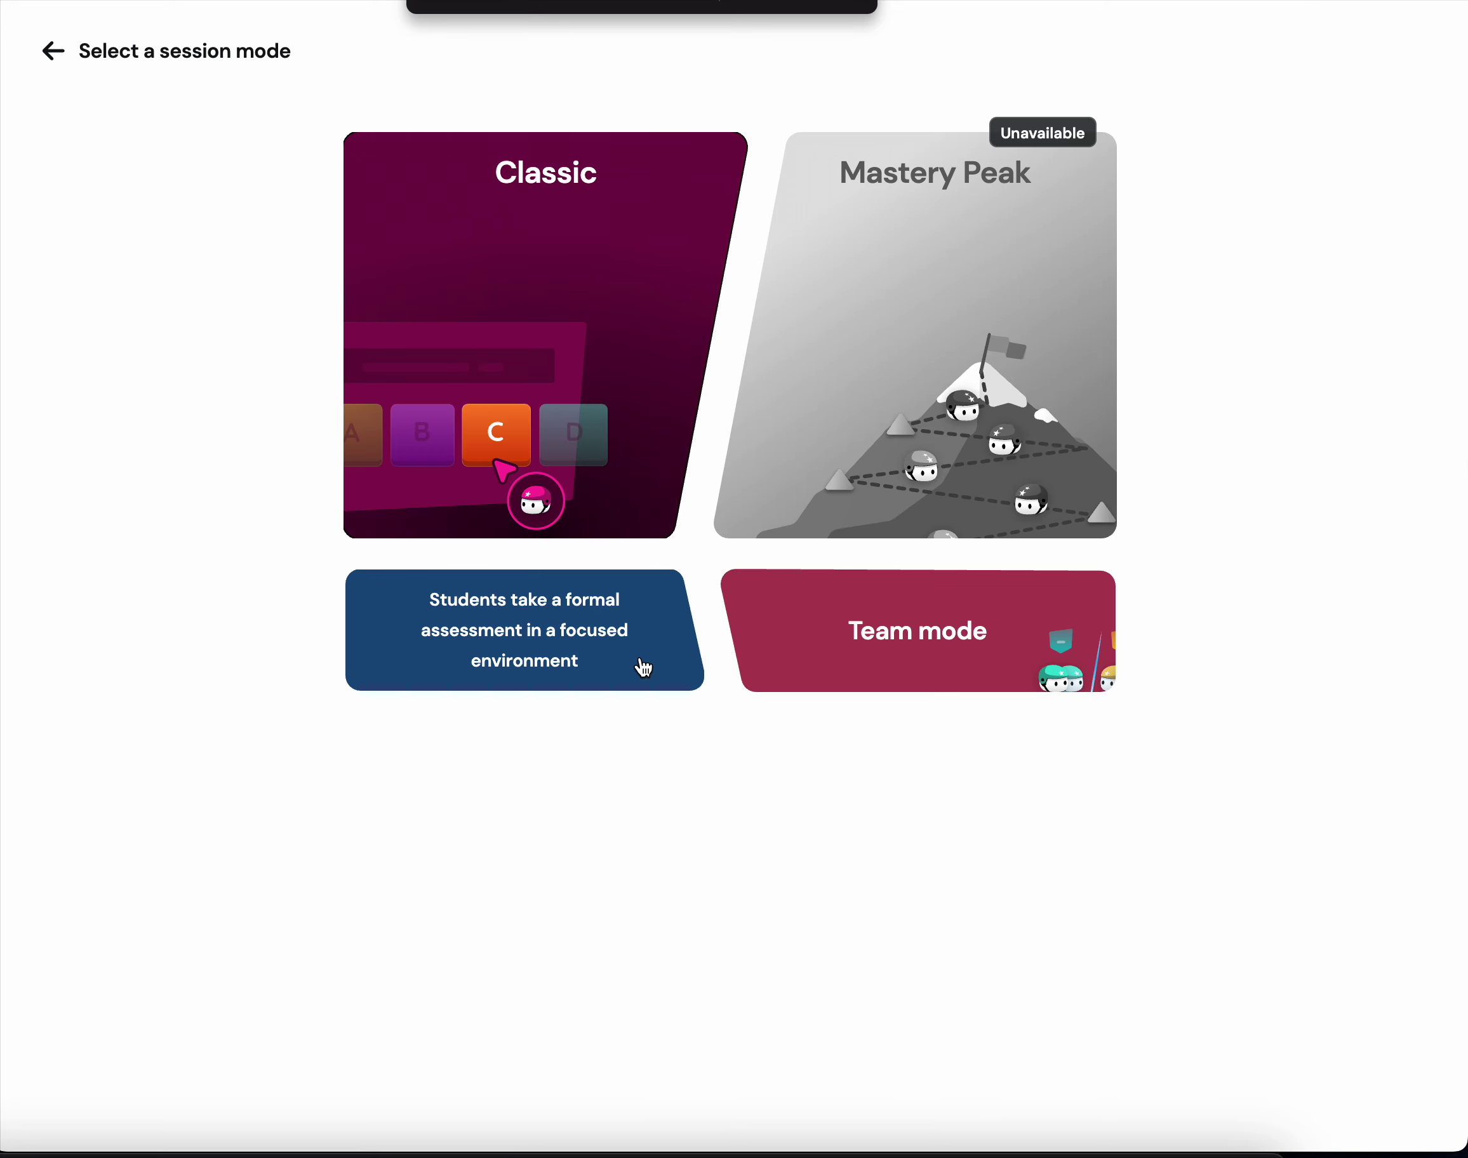
click(543, 258)
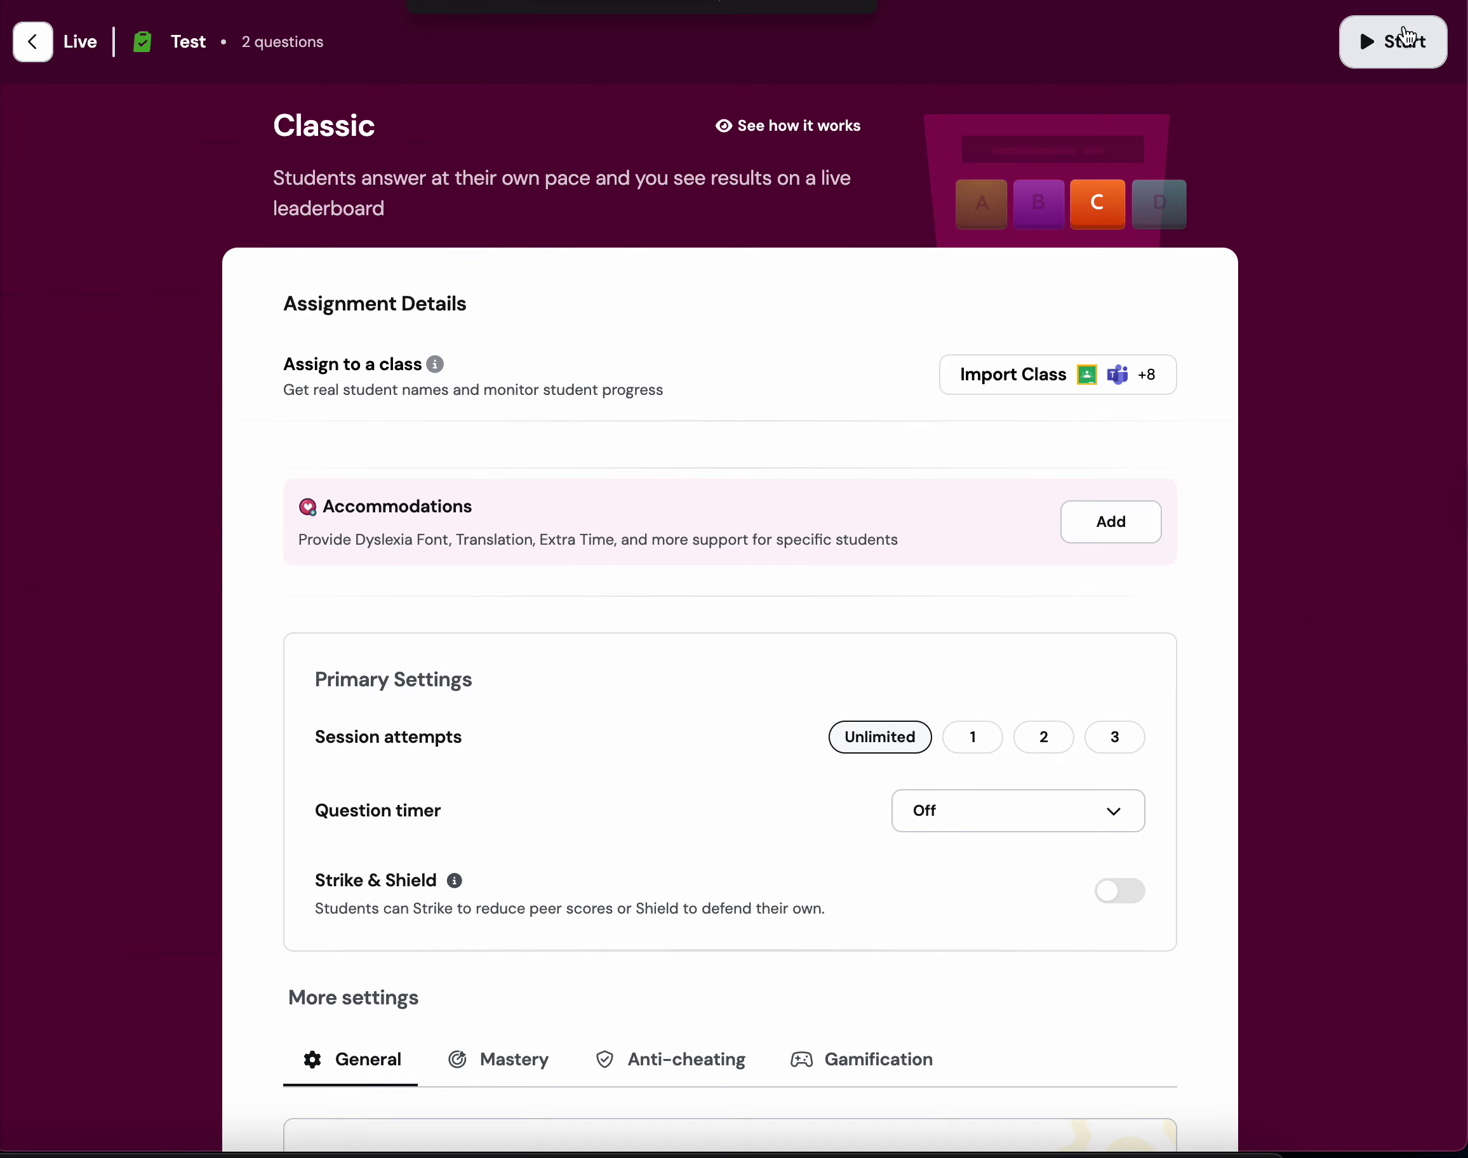
click(1406, 40)
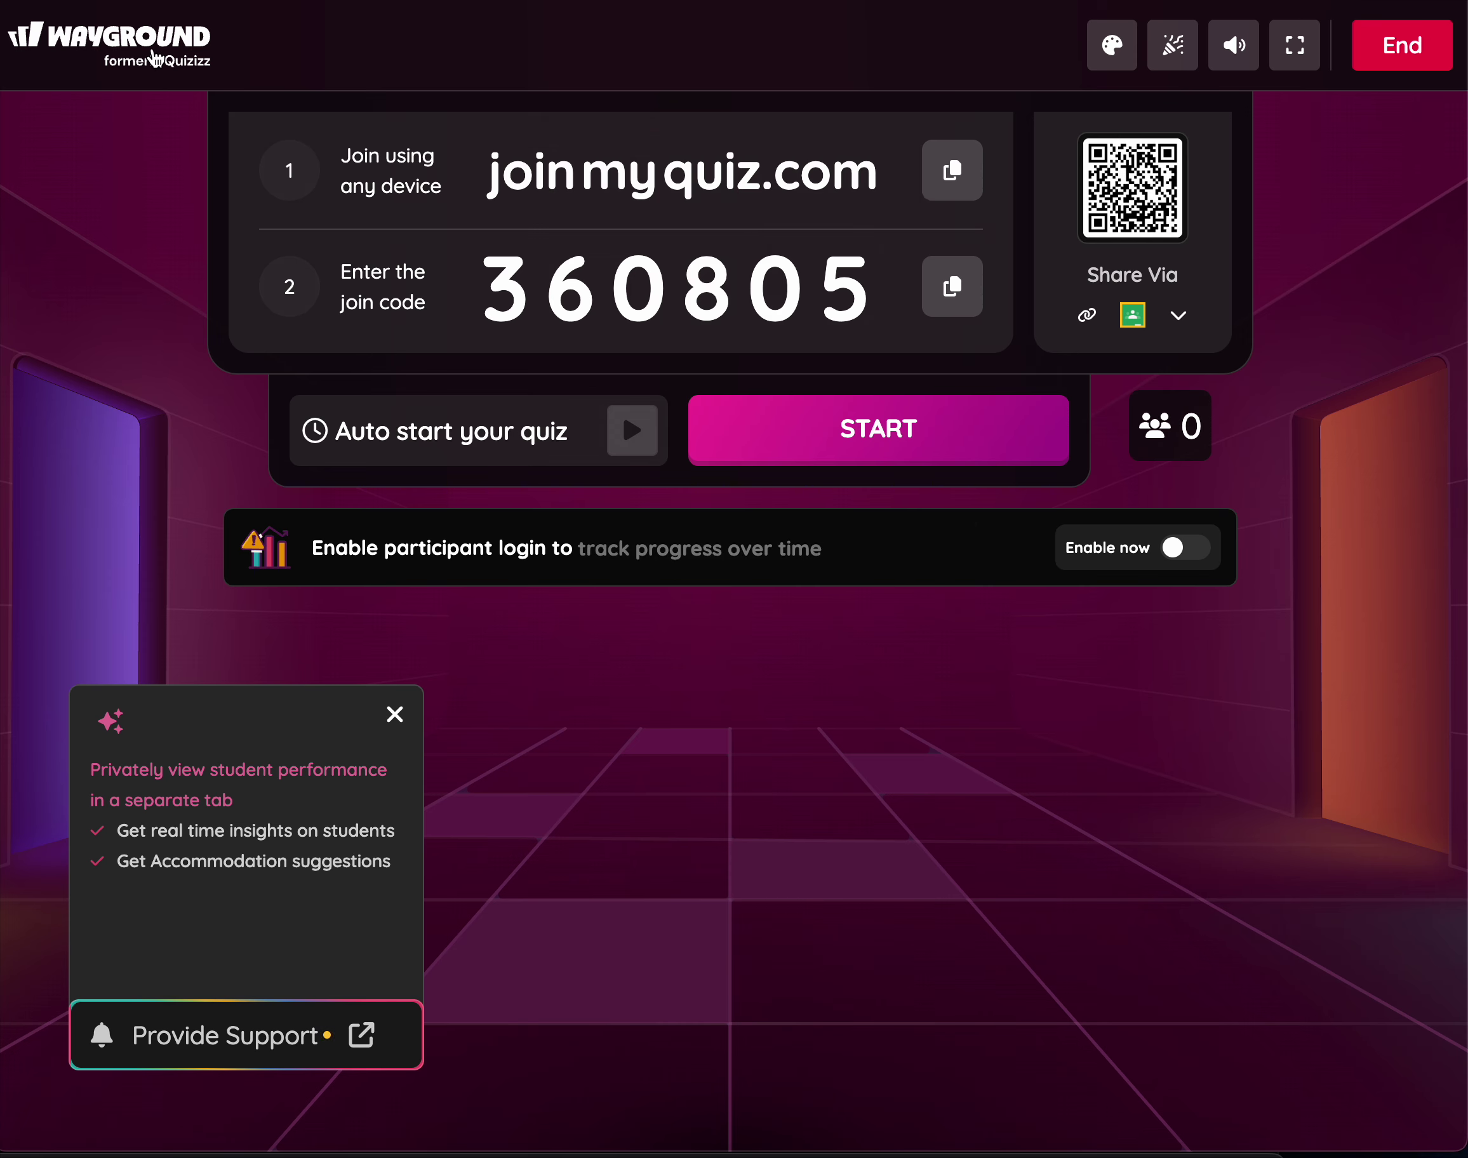
Step: Leave the session lobby for the home page and open the options for creating a resource
click(152, 57)
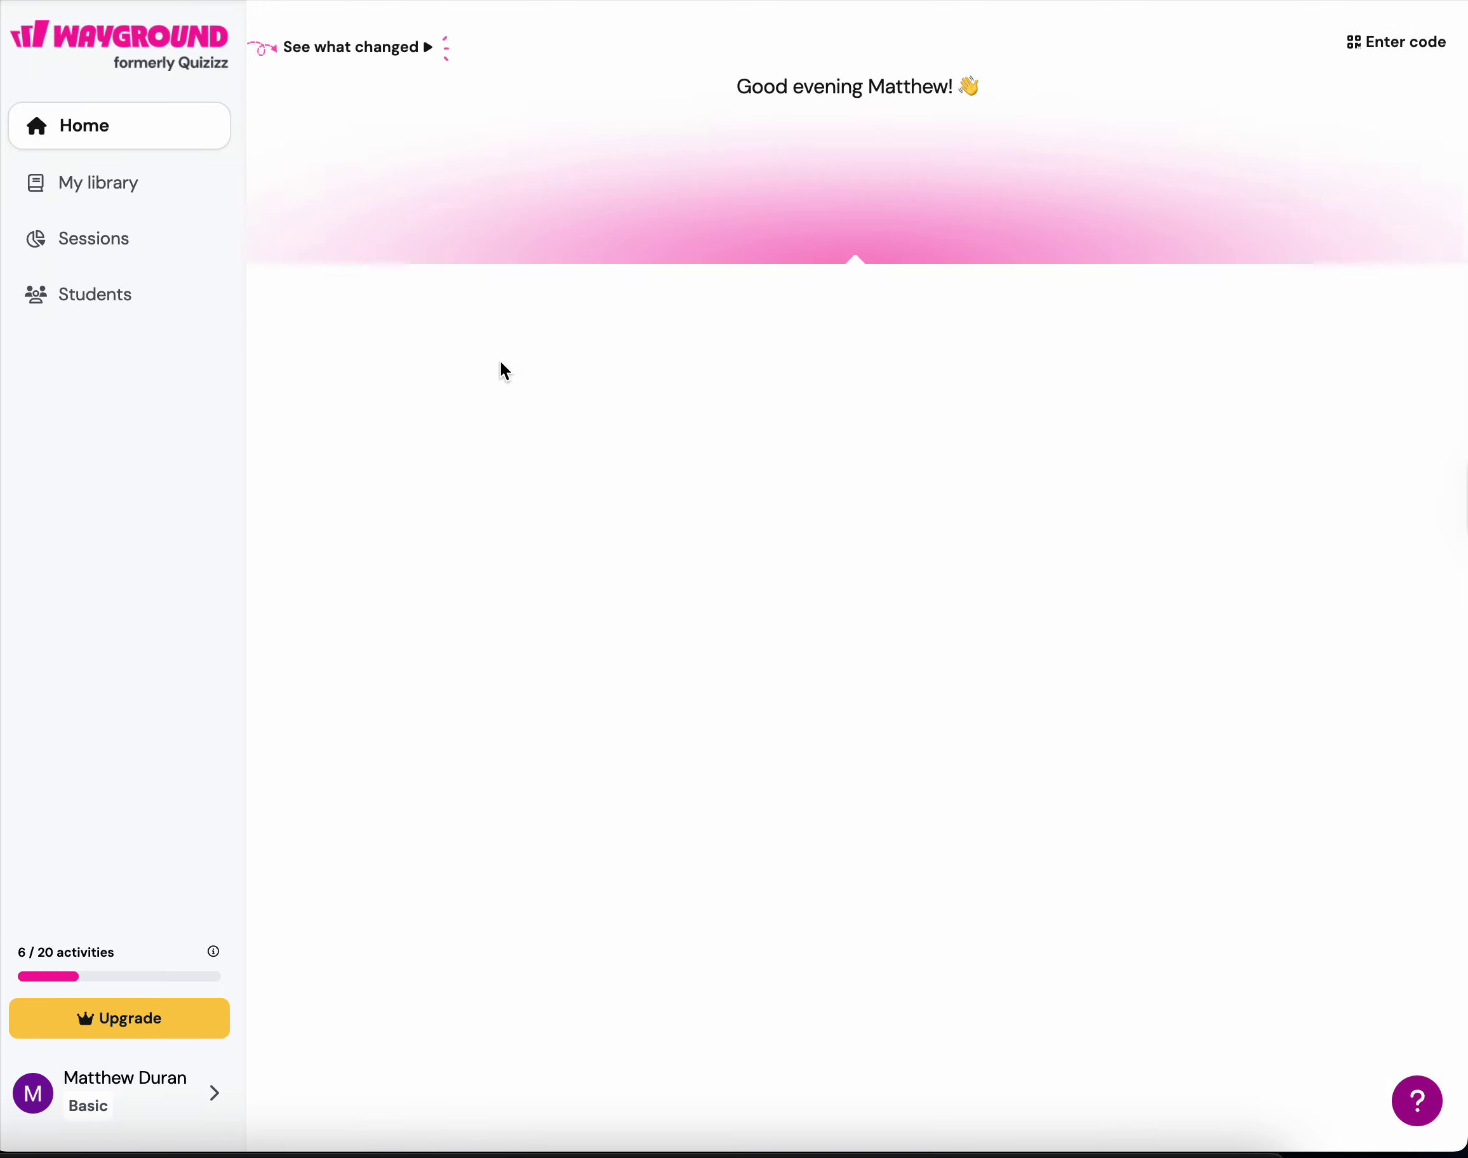
click(726, 232)
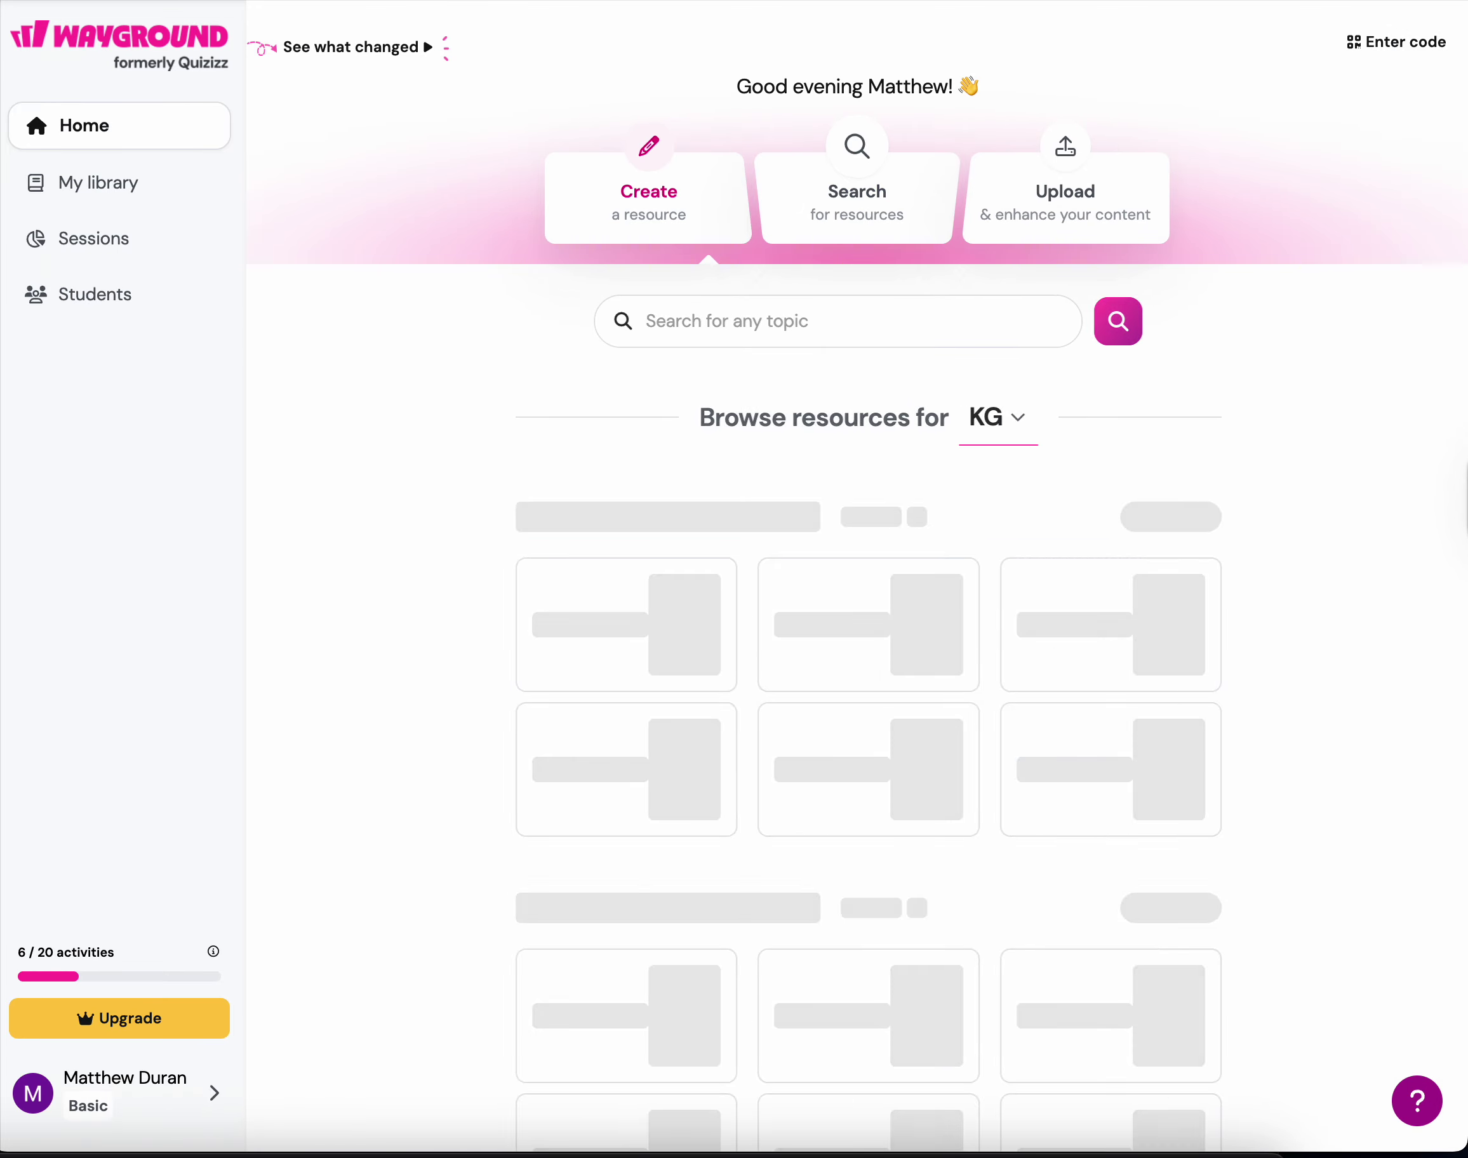